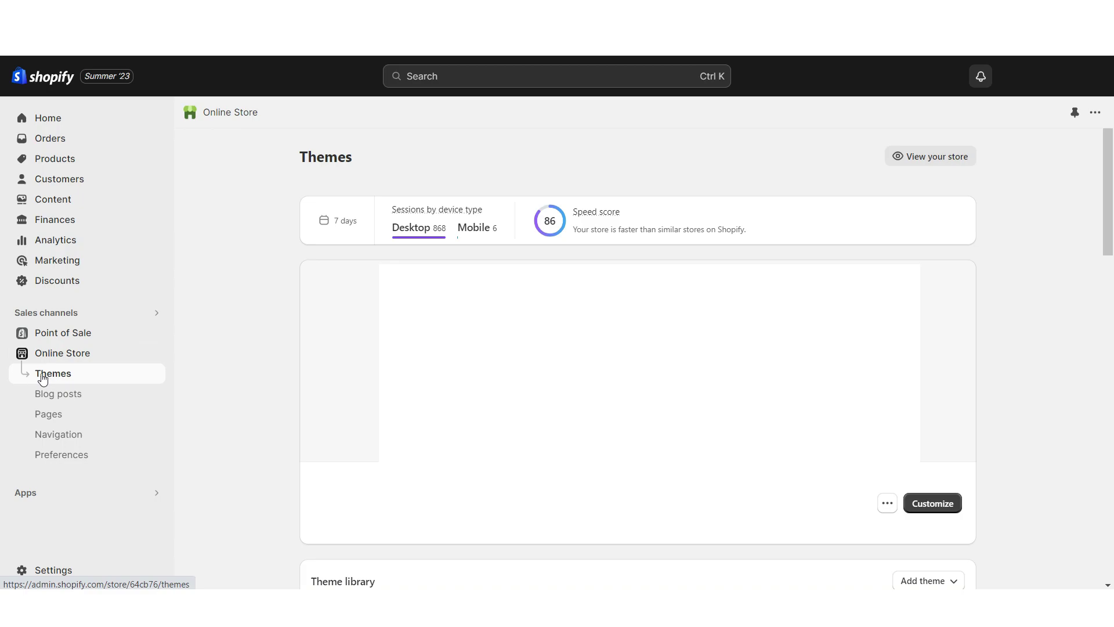
# Scroll the Themes page down to the Popular free themes list showing Dawn, Refresh and Craft.
pyautogui.scroll(-10, 208, 210)
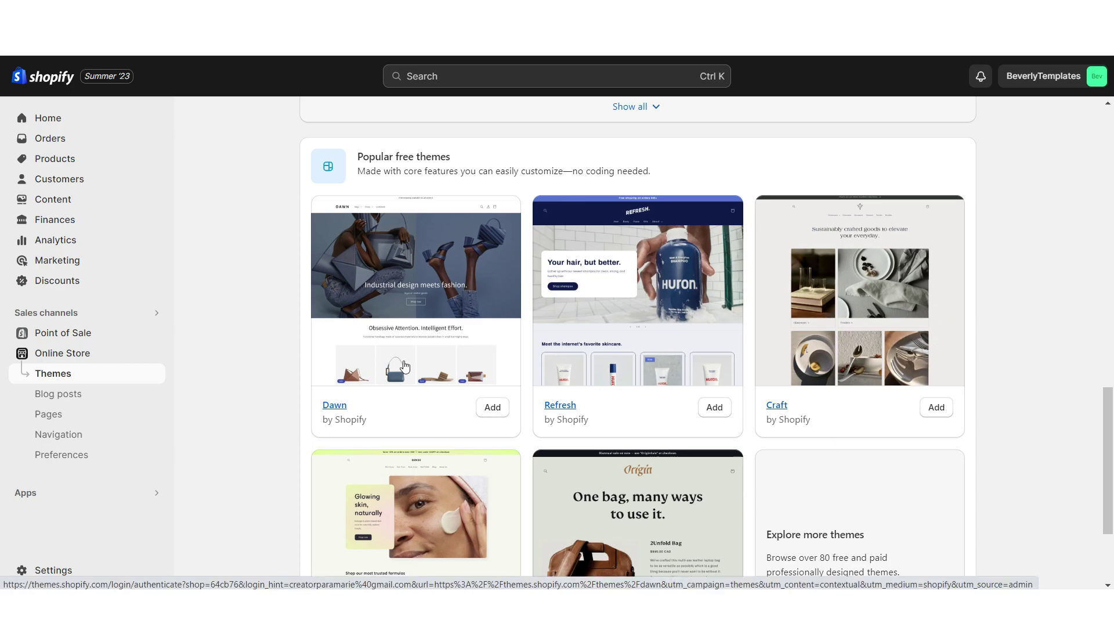
# Add the Dawn theme, open it for editing and remove its announcement bar.
pyautogui.click(485, 410)
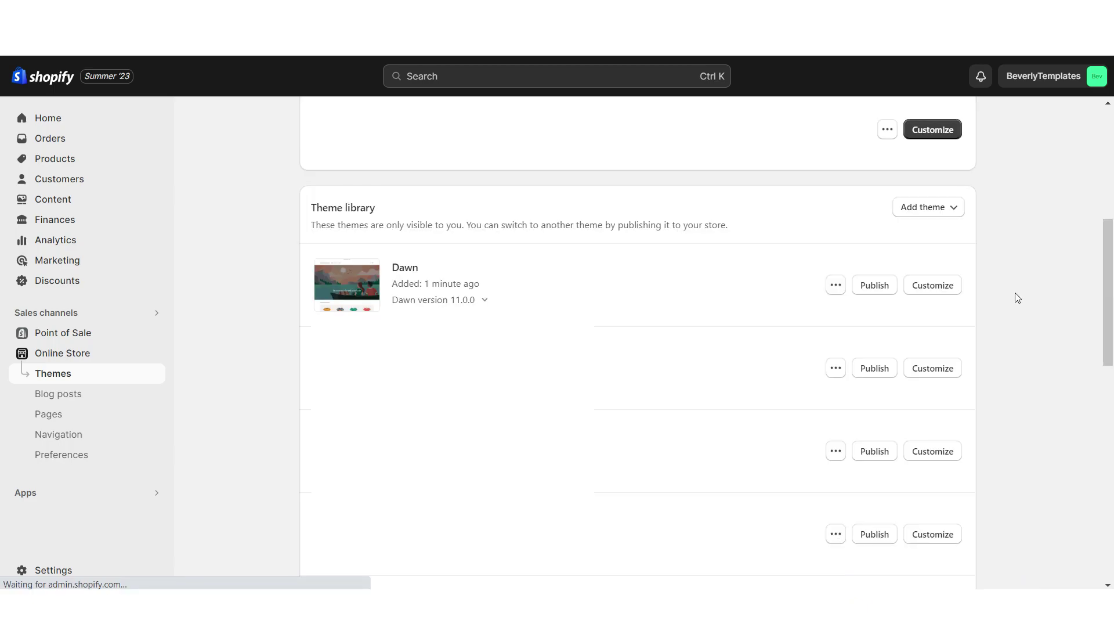
pyautogui.click(939, 288)
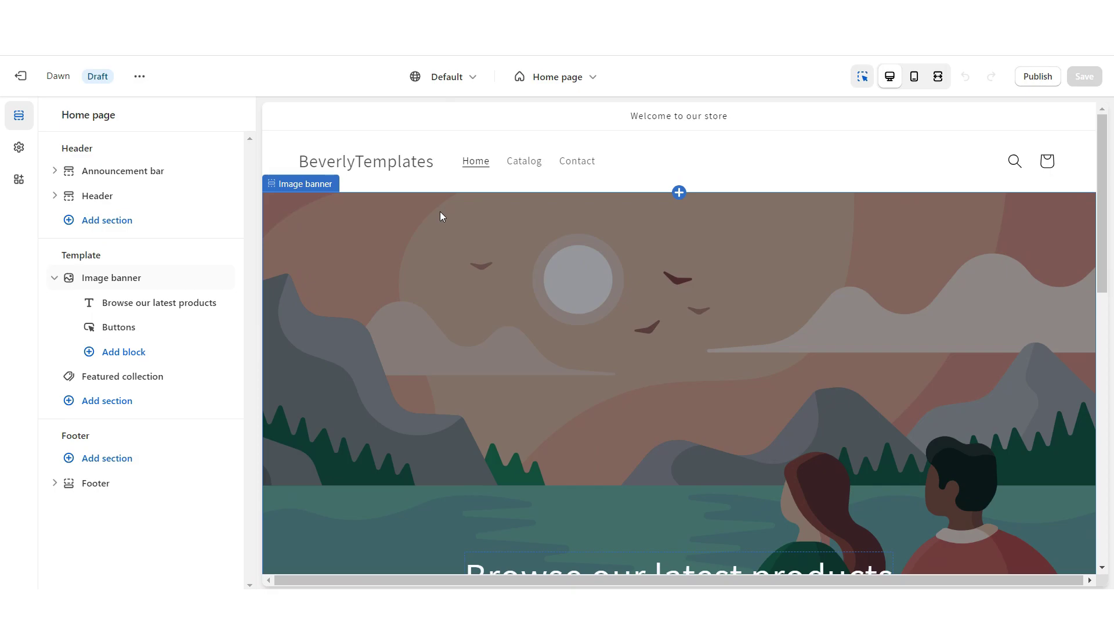
pyautogui.click(410, 122)
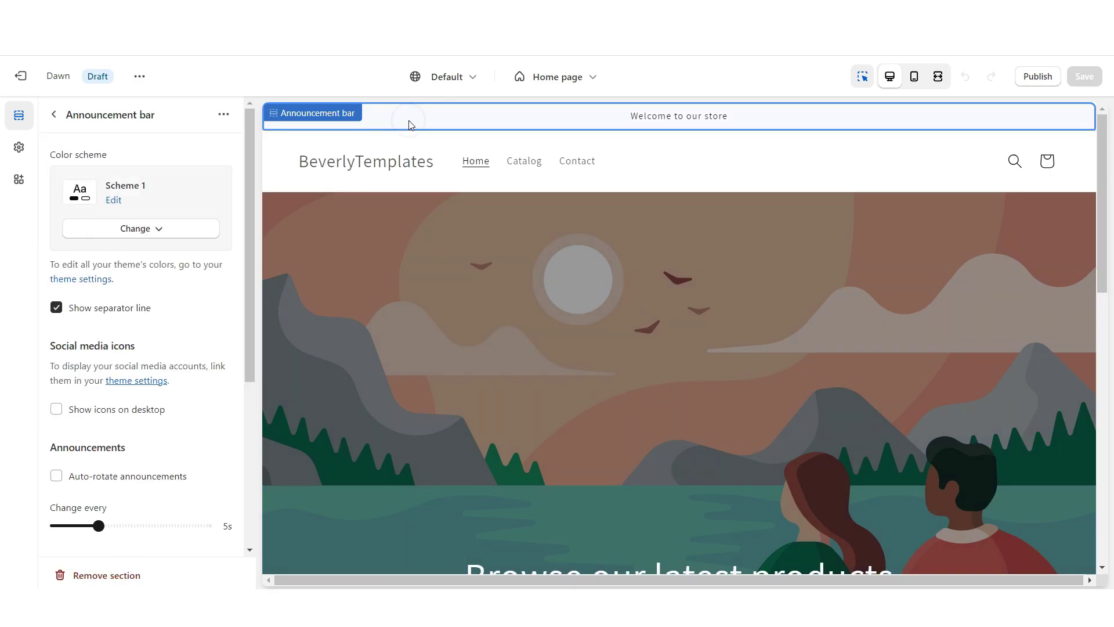
pyautogui.click(106, 581)
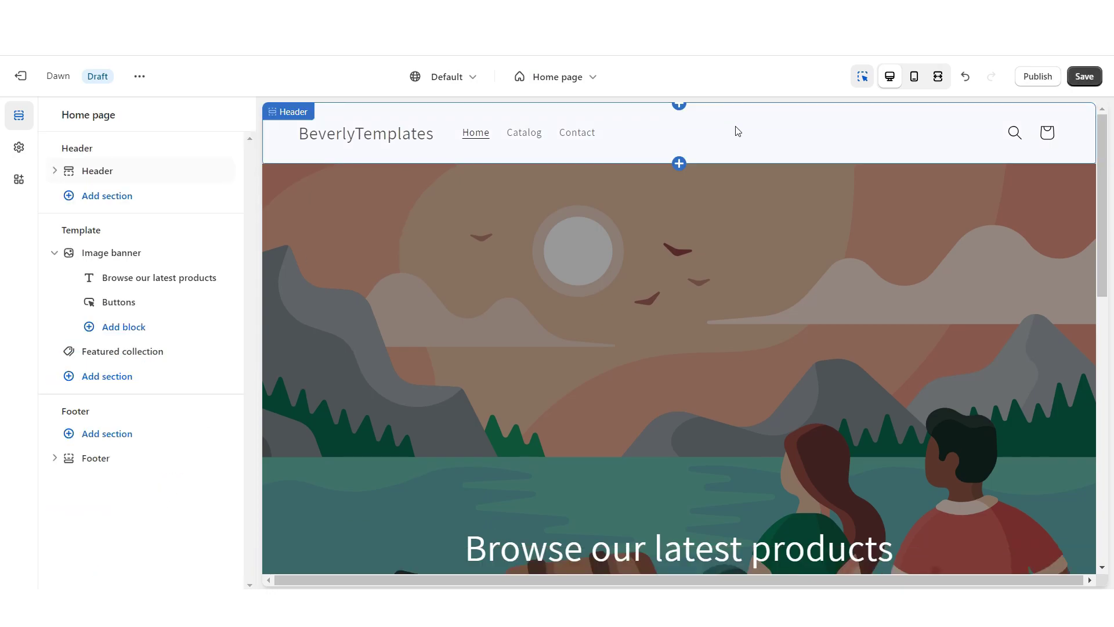
# Set the header's desktop logo position to Middle center.
pyautogui.click(737, 132)
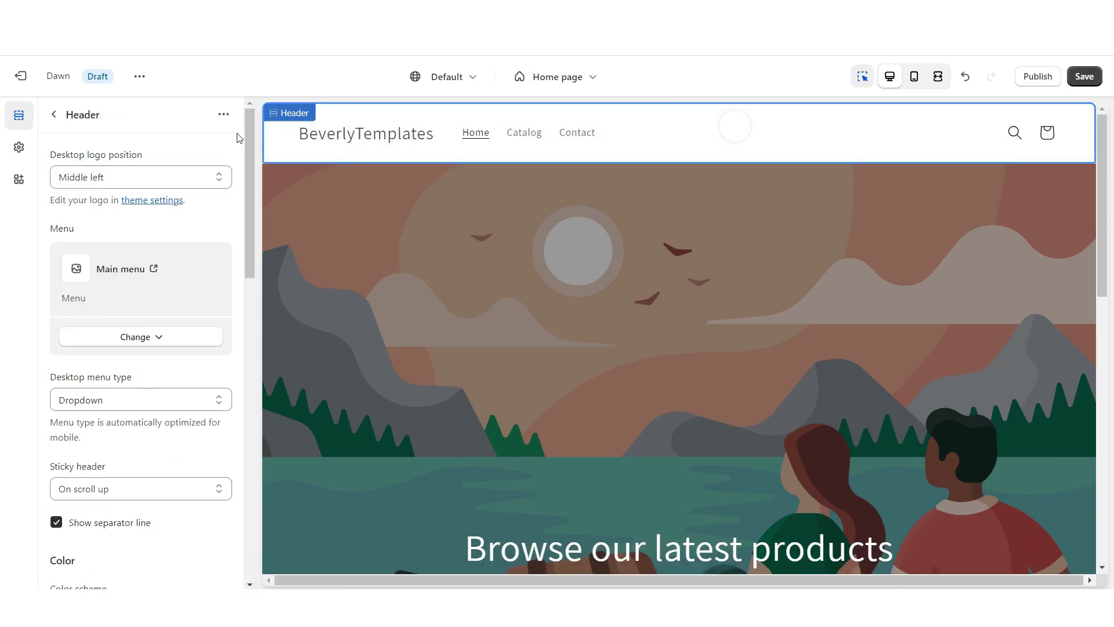
pyautogui.click(91, 170)
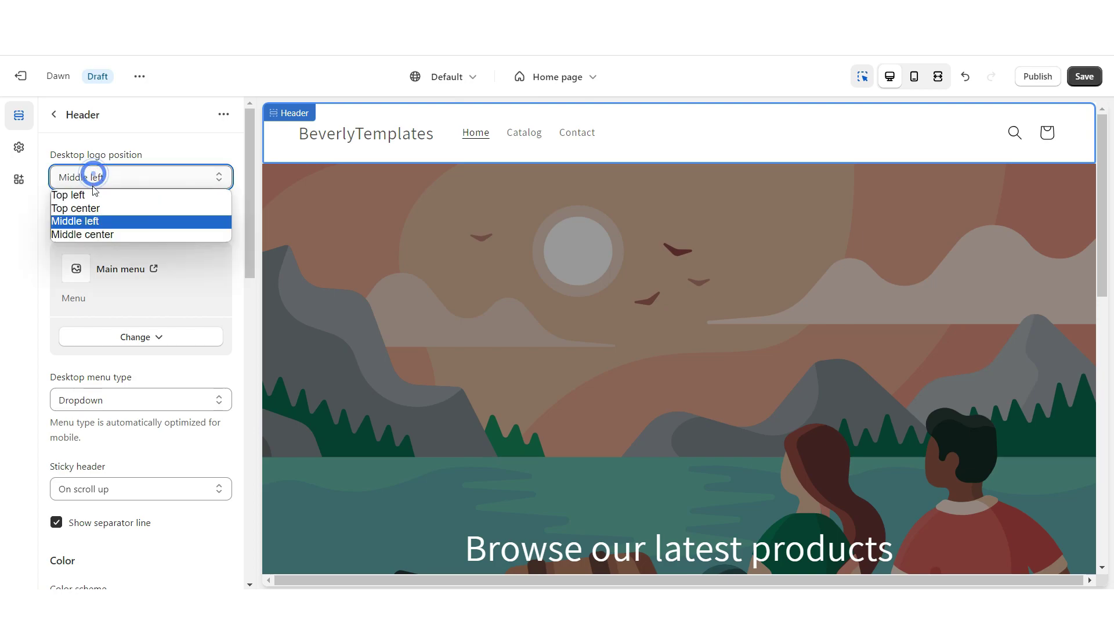
pyautogui.click(103, 234)
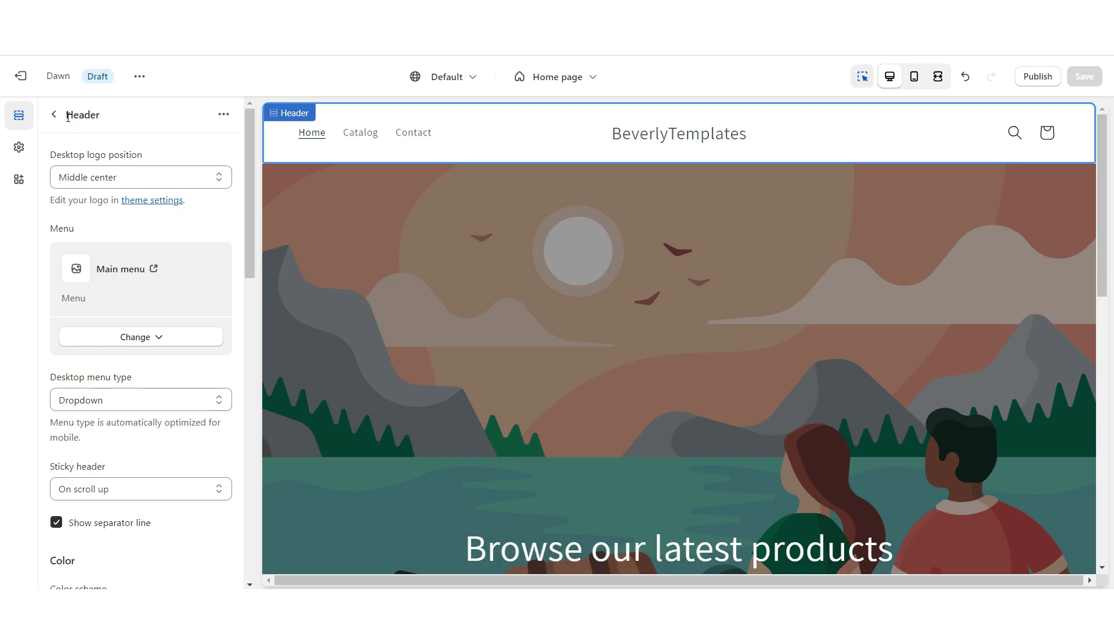
pyautogui.click(19, 149)
# Upload the LUXE logo image in Theme settings and apply it as the store logo.
pyautogui.click(157, 152)
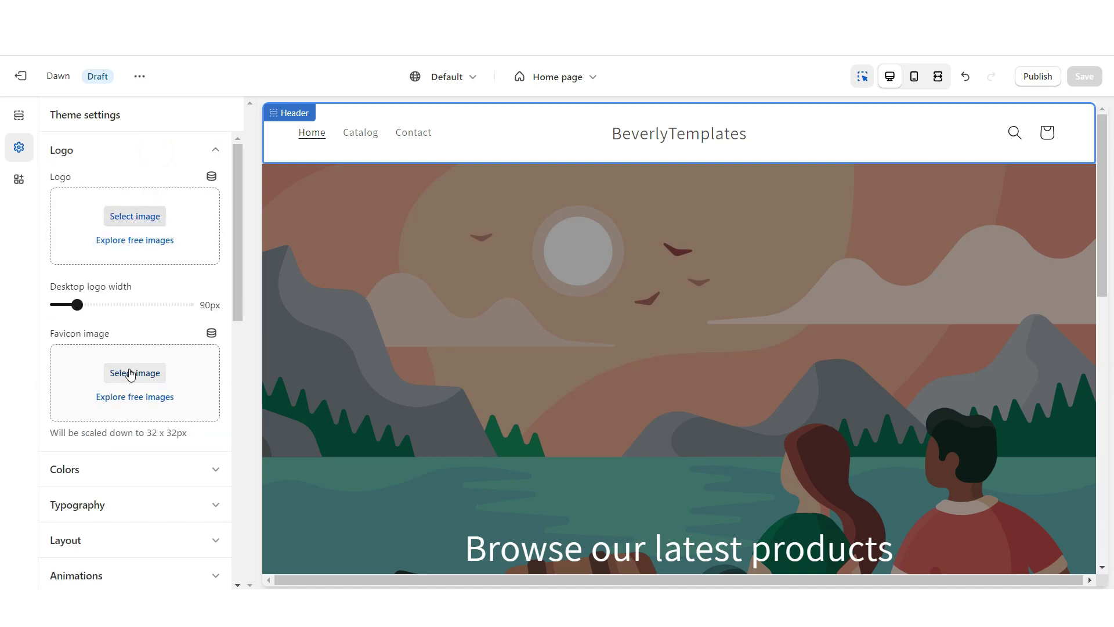
pyautogui.click(133, 220)
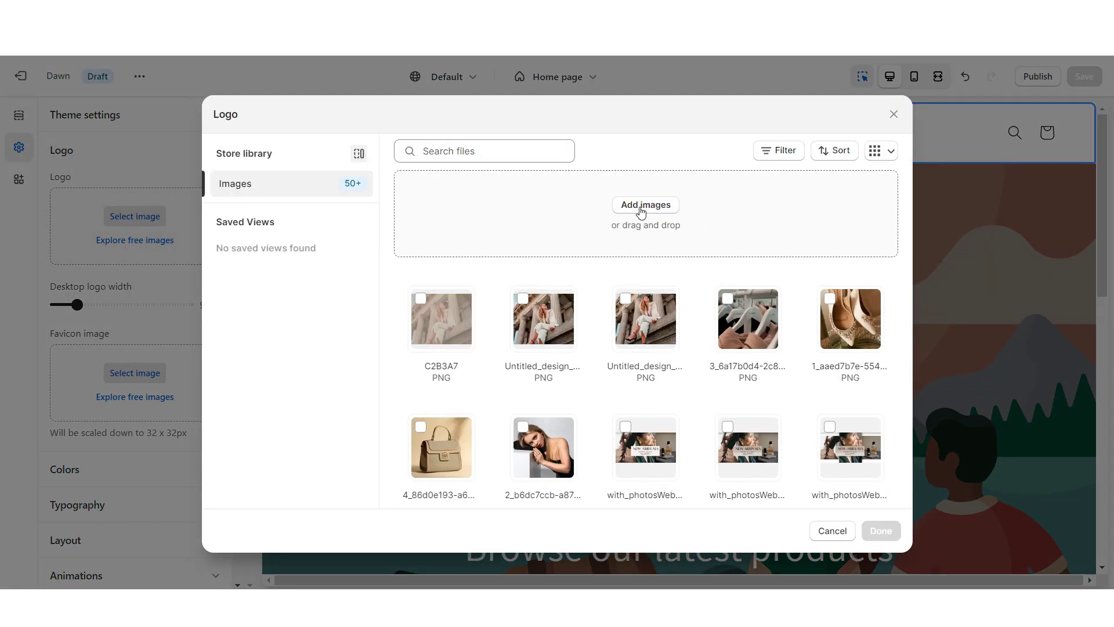
pyautogui.click(641, 208)
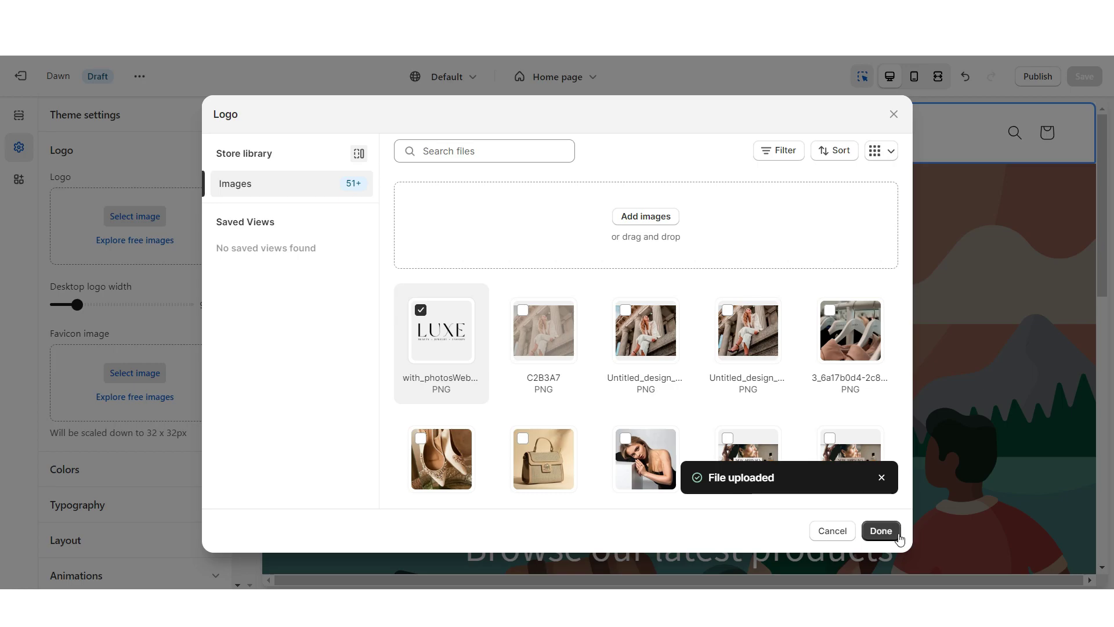
pyautogui.click(889, 531)
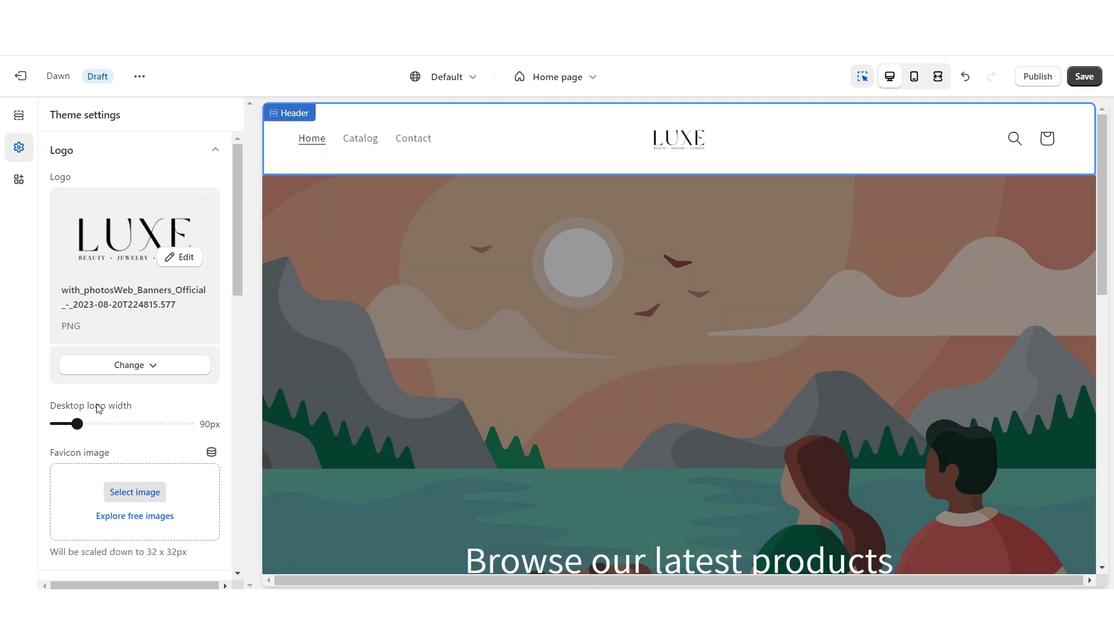
# Widen the header logo to 200px and lower the Image banner overlay opacity to 0%.
pyautogui.moveTo(78, 423); pyautogui.dragTo(133, 423)
pyautogui.hotkey('ctrl', 's')
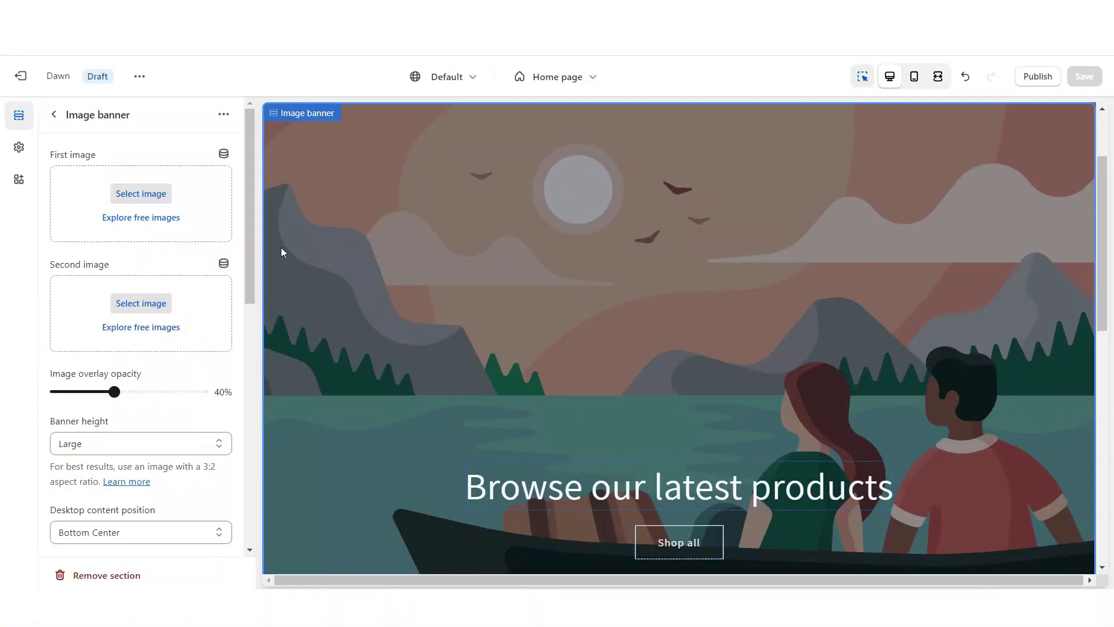
pyautogui.moveTo(113, 392); pyautogui.dragTo(54, 392)
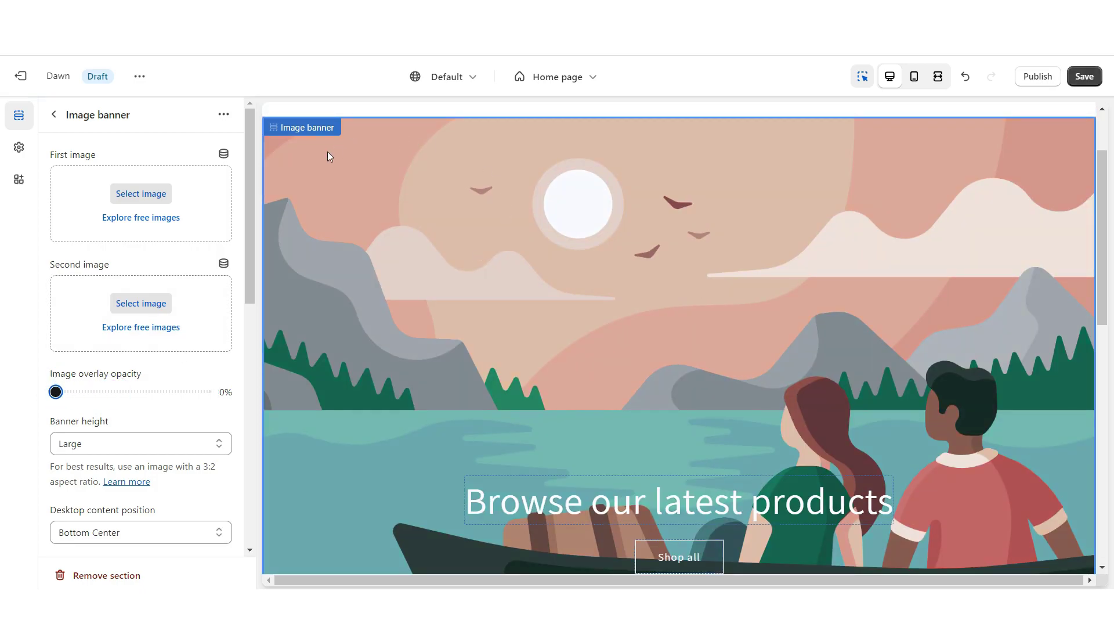
# Delete the banner's 'Browse our latest products' heading and make Shop all a solid button.
pyautogui.click(553, 444)
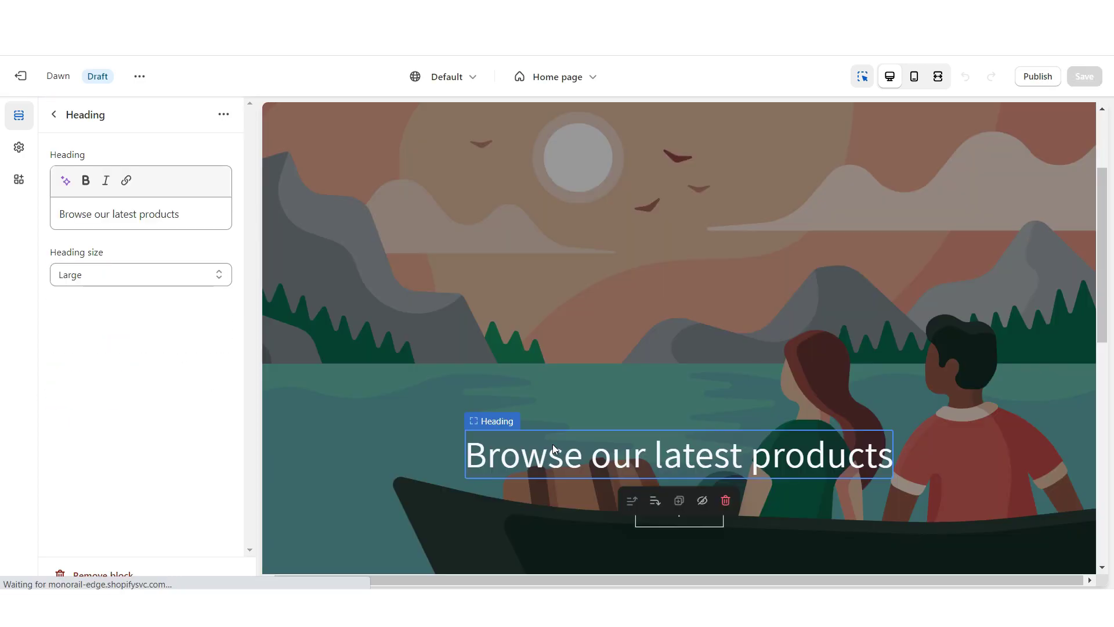
pyautogui.click(99, 575)
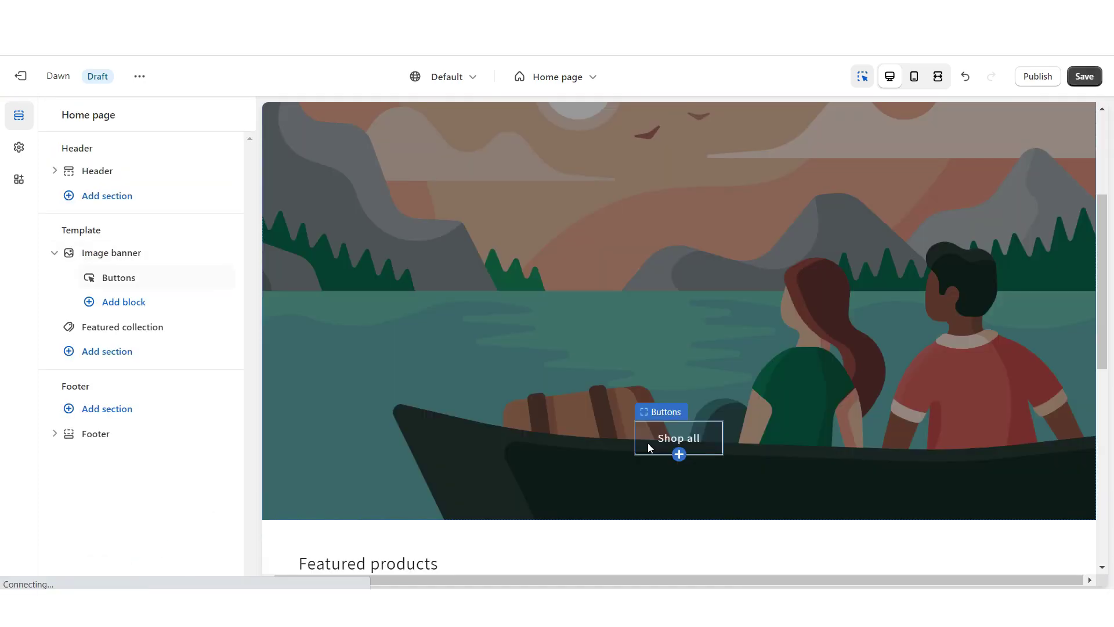
pyautogui.click(648, 443)
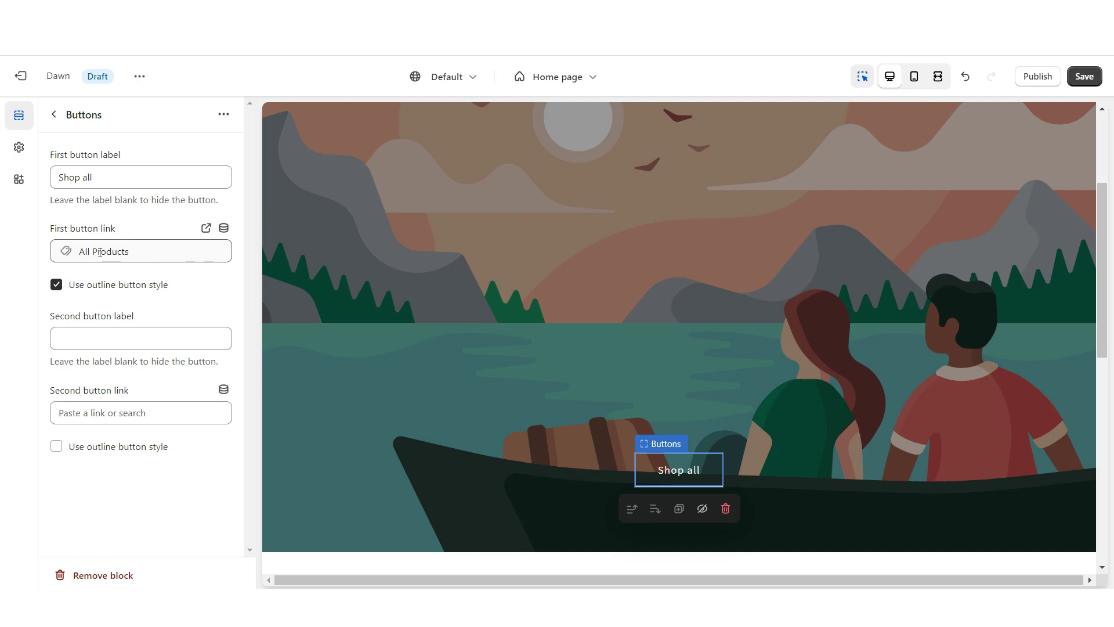
pyautogui.click(57, 284)
pyautogui.click(540, 351)
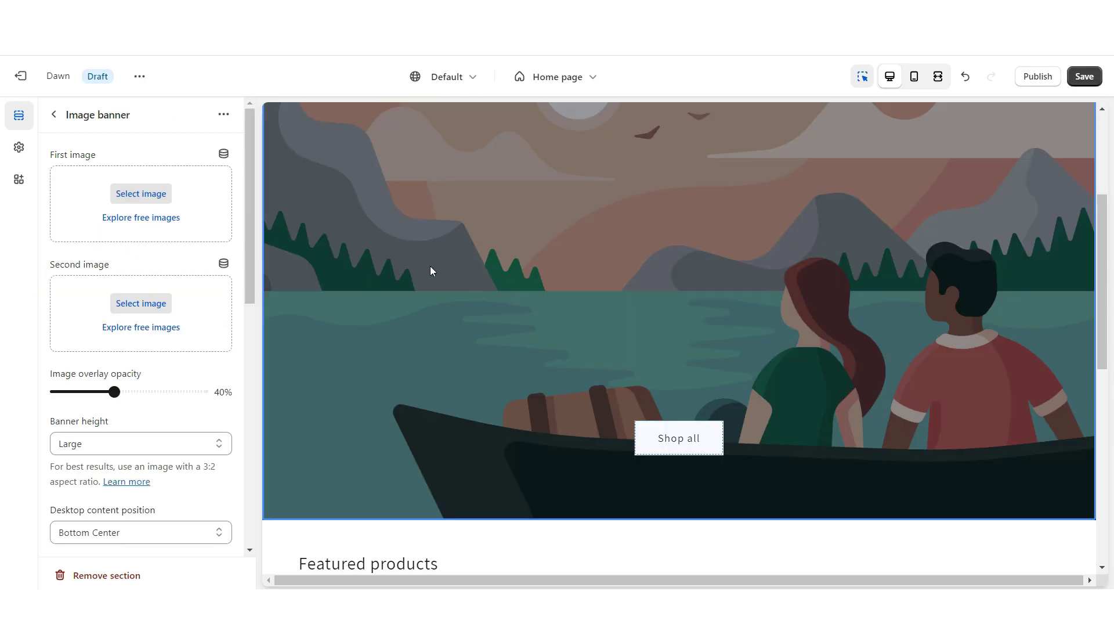
# In color Scheme 3, set the solid button background to black (#000000) and label to white.
pyautogui.click(19, 146)
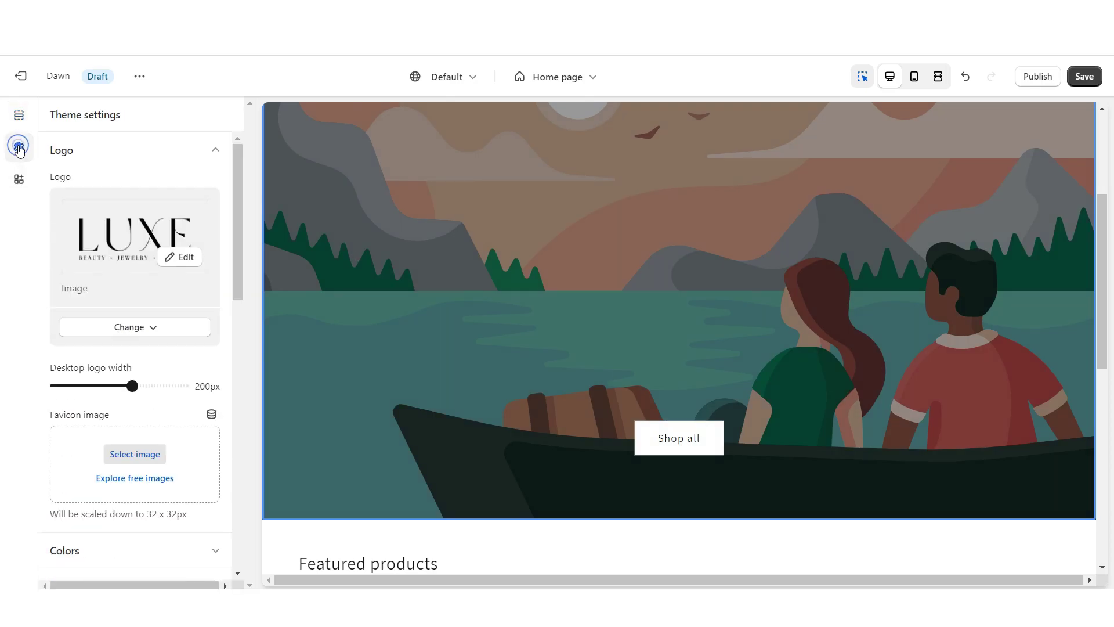
pyautogui.click(127, 150)
pyautogui.click(137, 183)
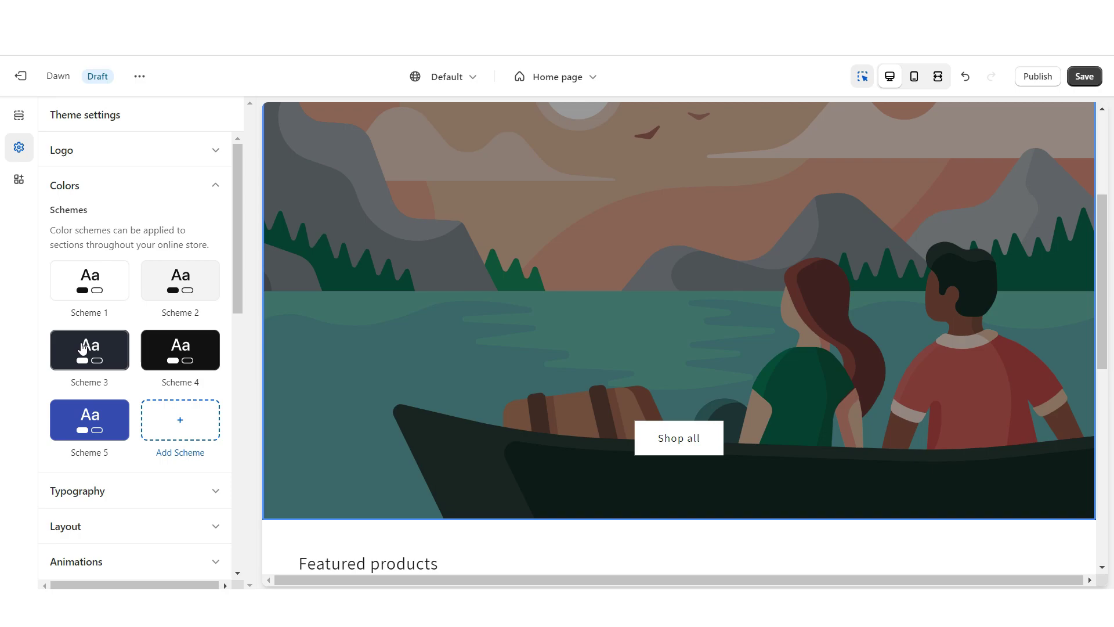
pyautogui.click(97, 363)
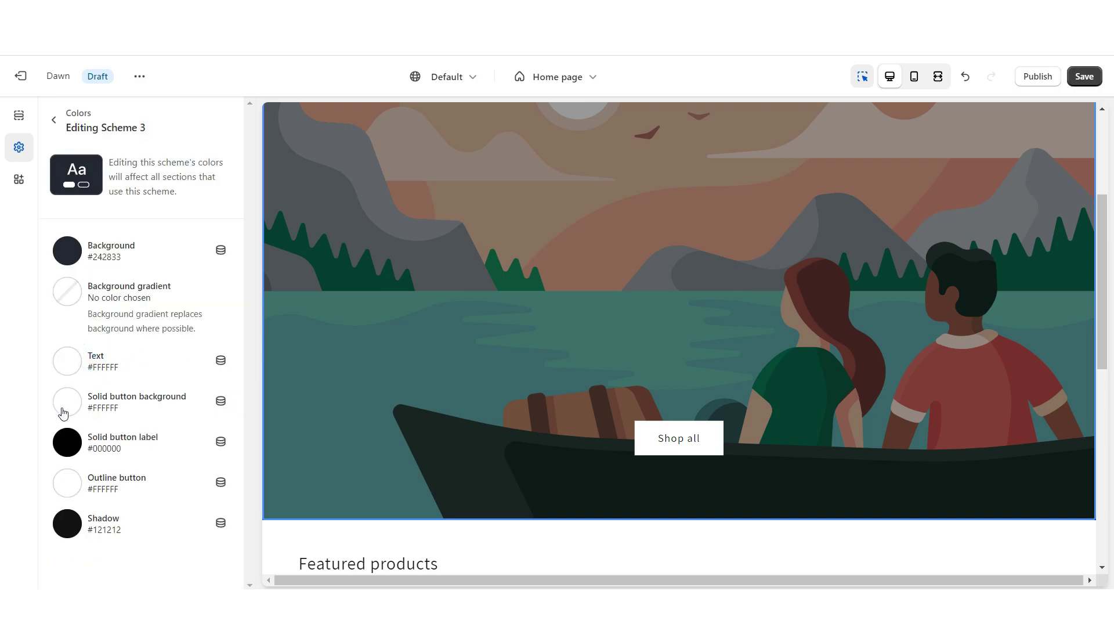
pyautogui.click(64, 413)
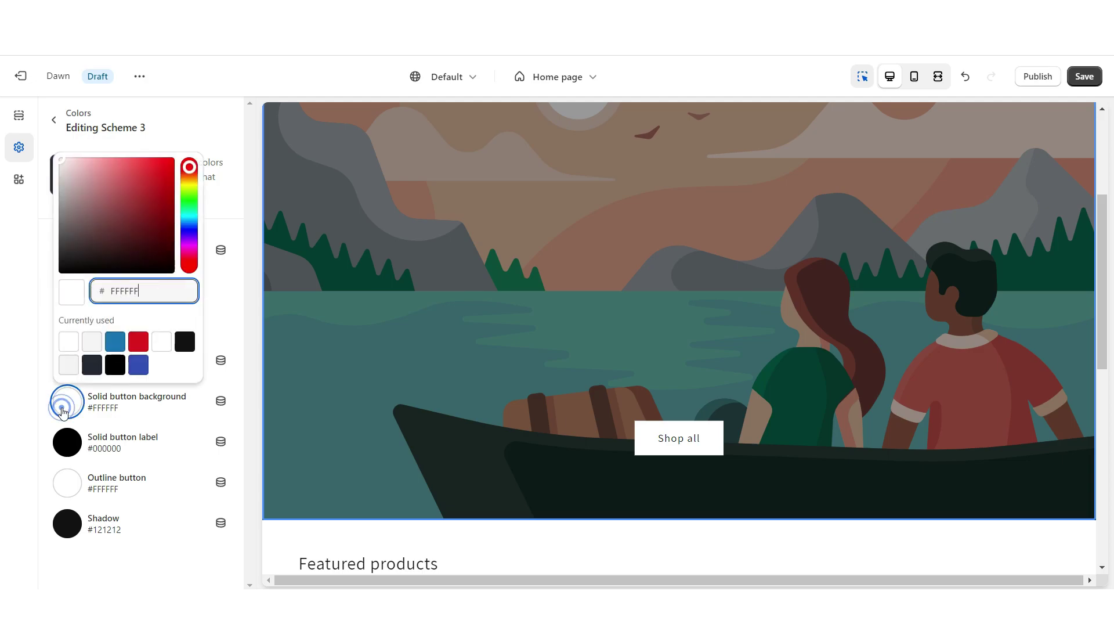
pyautogui.click(116, 367)
pyautogui.click(42, 445)
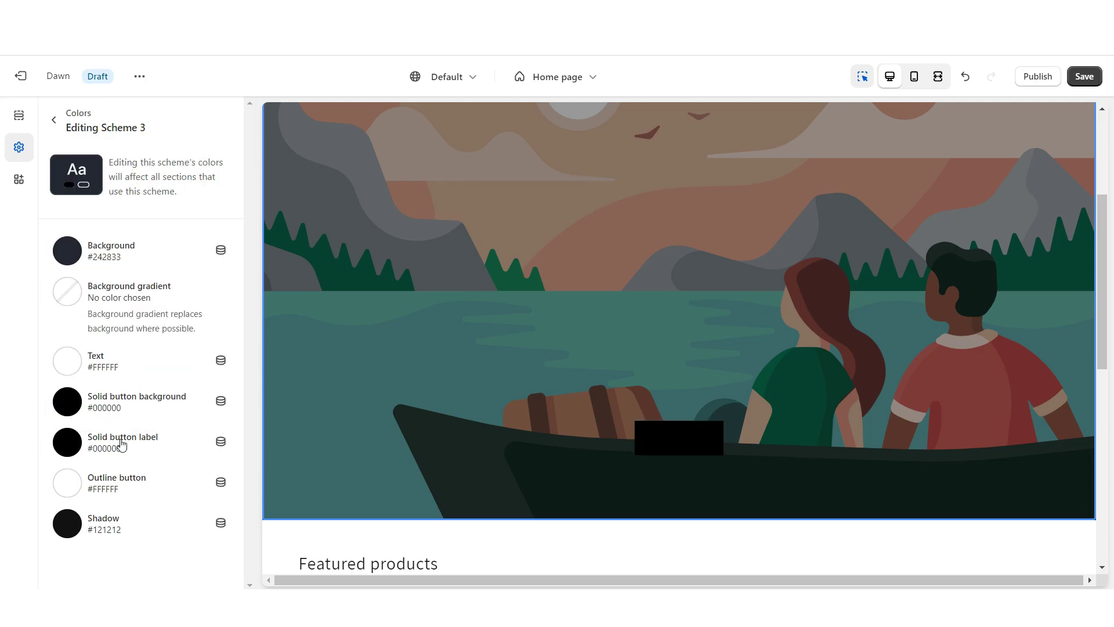
pyautogui.click(77, 445)
pyautogui.click(92, 383)
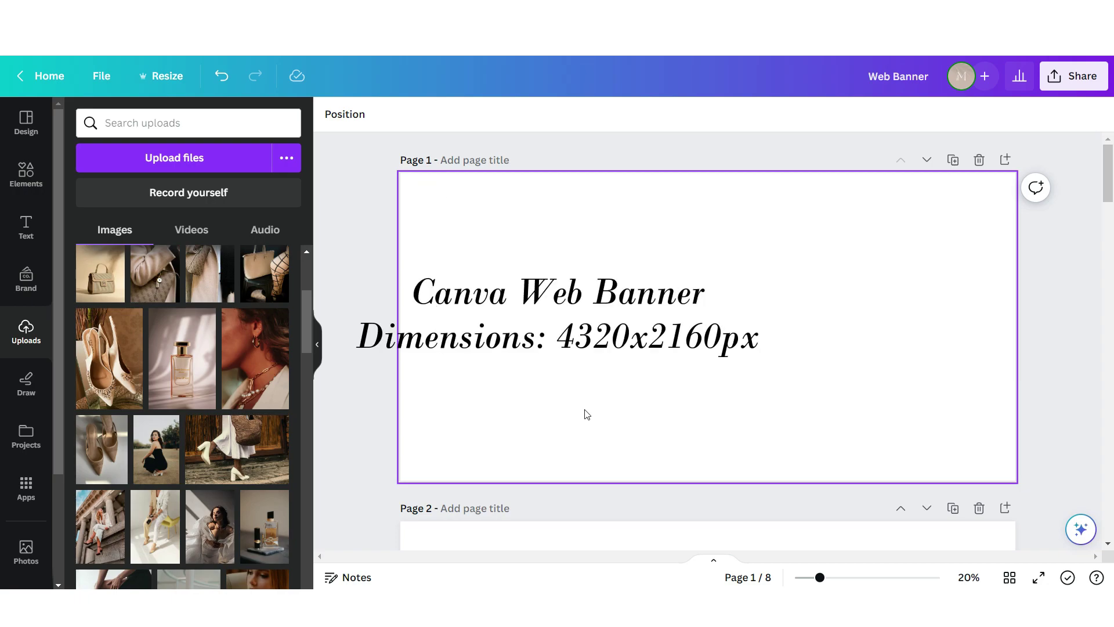
# Fill page 1 of the Web Banner with a grid layout holding the portrait photo.
pyautogui.click(26, 174)
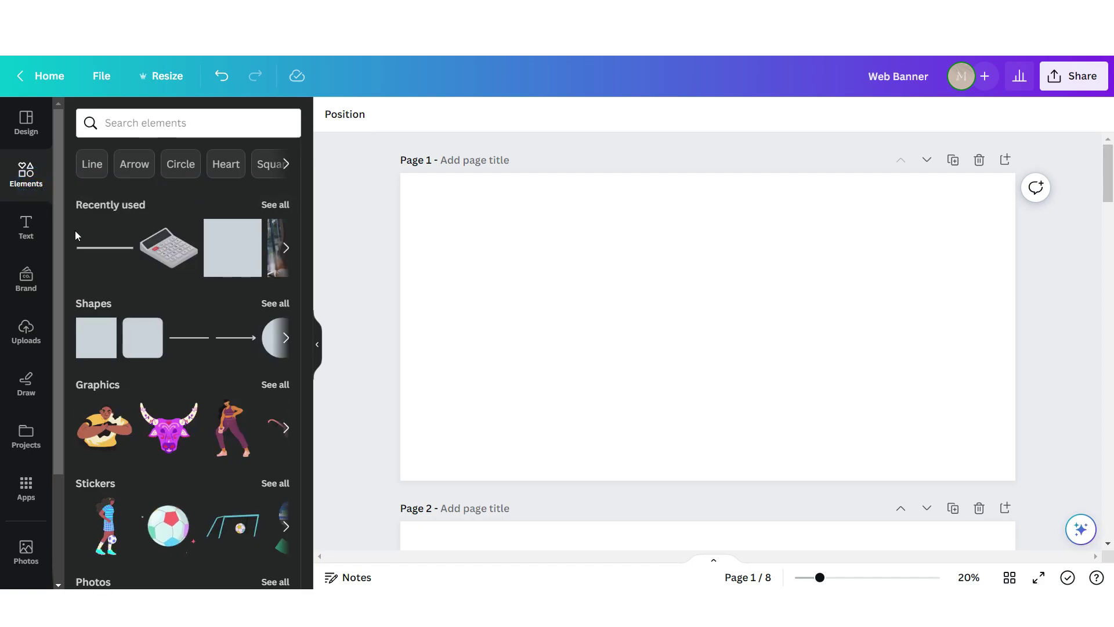
pyautogui.scroll(-10, 104, 406)
pyautogui.click(105, 529)
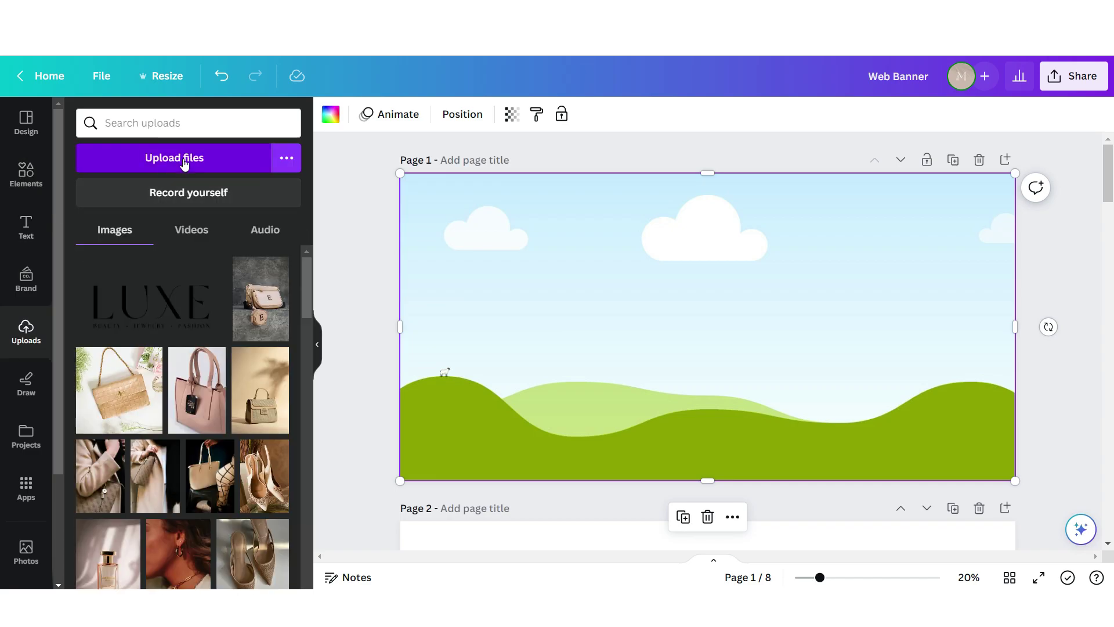
pyautogui.moveTo(135, 312); pyautogui.dragTo(406, 314)
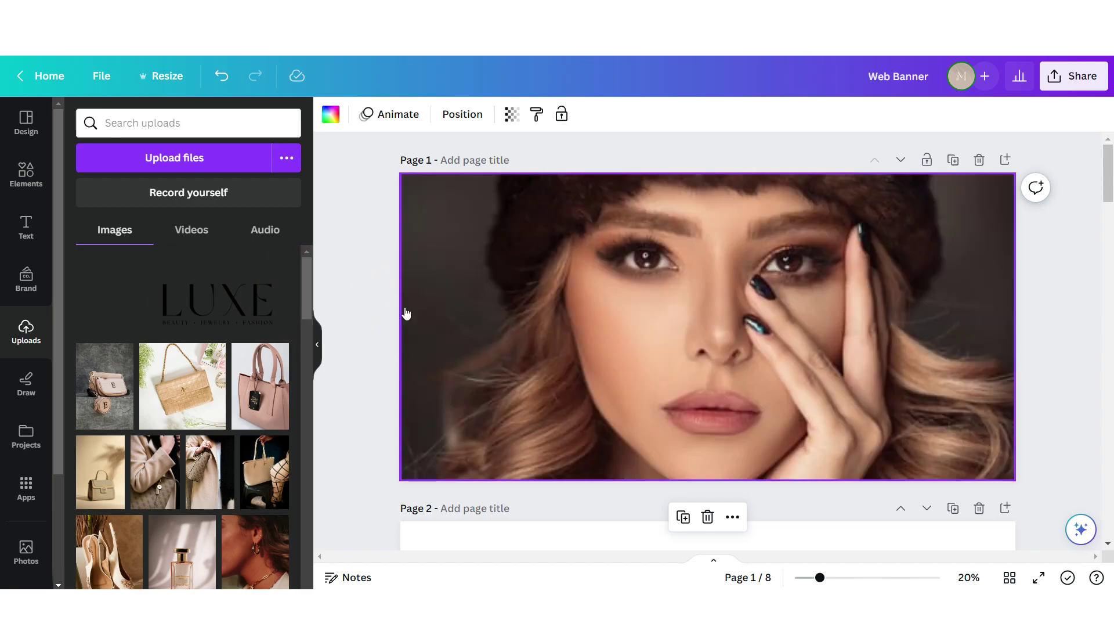
# Crop and reposition the portrait so the woman's face sits centred in the banner.
pyautogui.doubleClick(552, 252)
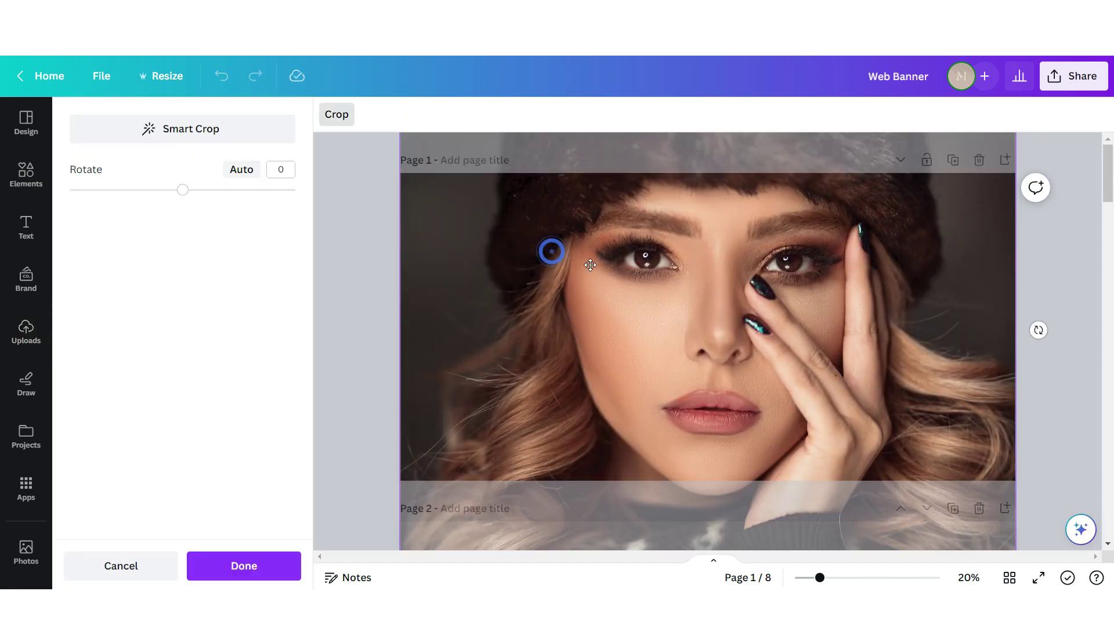
pyautogui.moveTo(770, 368)
pyautogui.mouseDown()
pyautogui.moveTo(798, 377)
pyautogui.moveTo(753, 363)
pyautogui.mouseUp()
pyautogui.scroll(-4, 753, 363)
pyautogui.moveTo(400, 486)
pyautogui.mouseDown()
pyautogui.moveTo(381, 505)
pyautogui.moveTo(385, 490)
pyautogui.mouseUp()
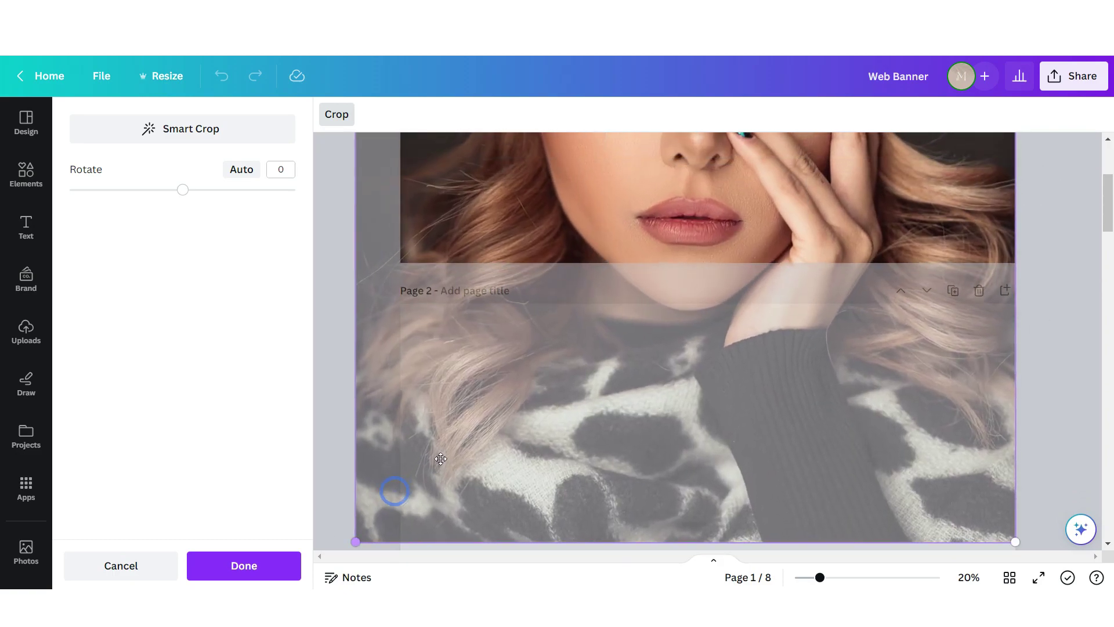
pyautogui.scroll(4, 702, 301)
pyautogui.moveTo(701, 301); pyautogui.dragTo(743, 272)
pyautogui.click(357, 293)
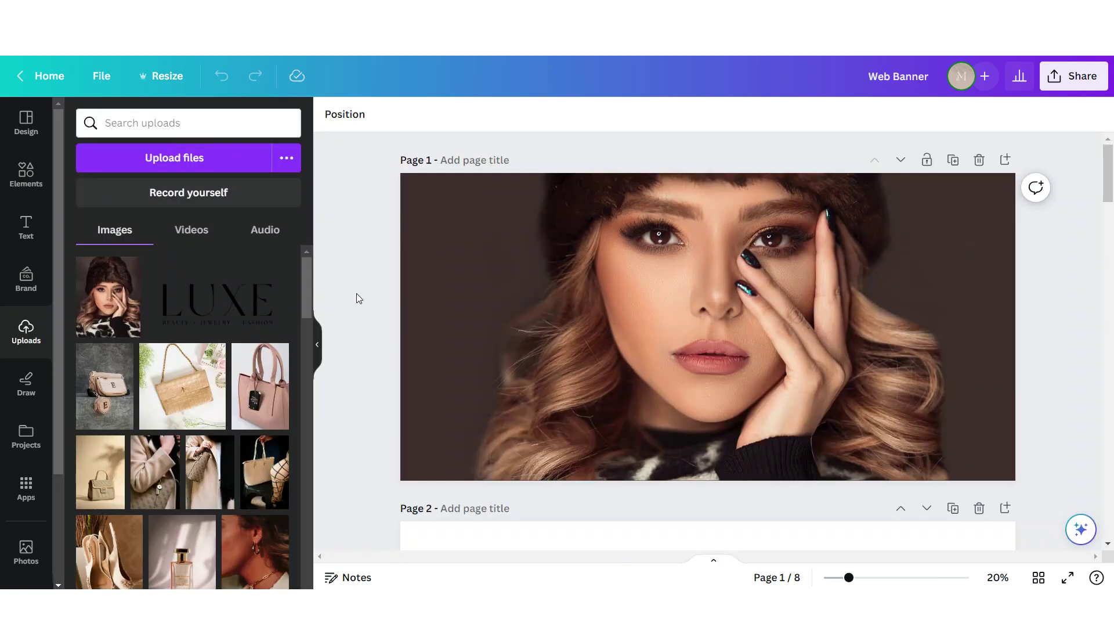
# Add a large white, uppercase Brown Sugar 'BEAUTY' title with a Lift shadow, centred on the photo.
pyautogui.click(25, 226)
pyautogui.click(158, 348)
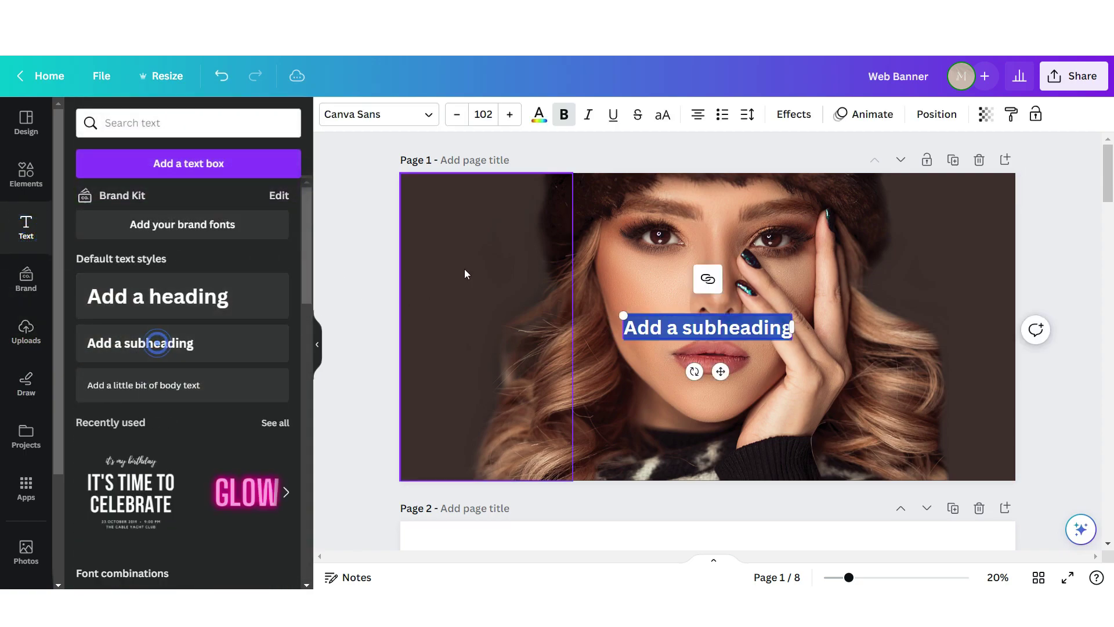
pyautogui.click(539, 114)
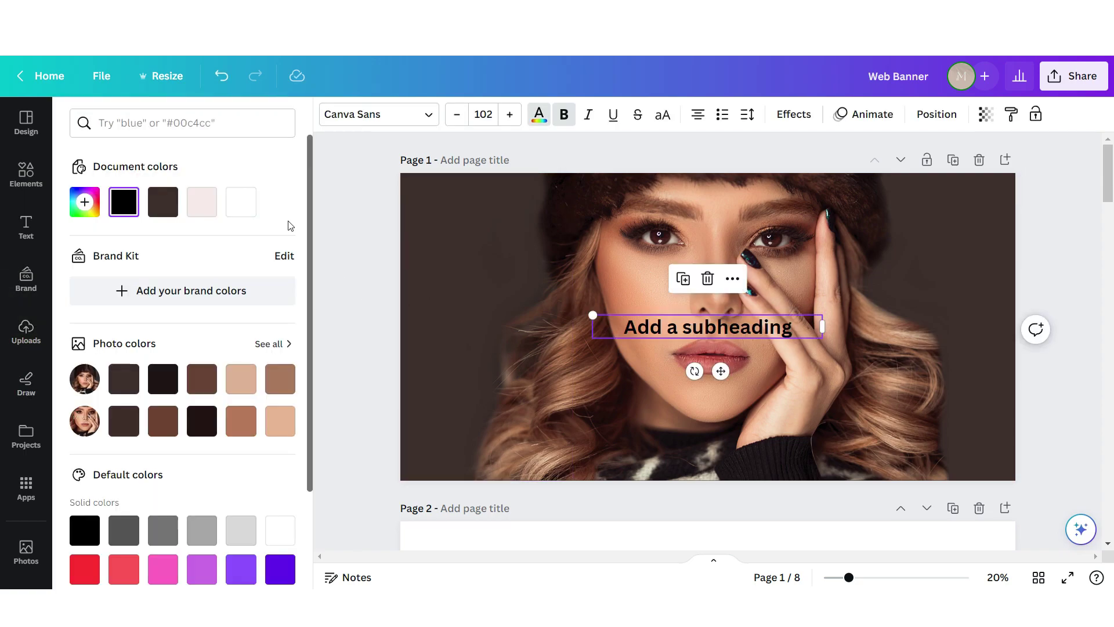
pyautogui.click(241, 203)
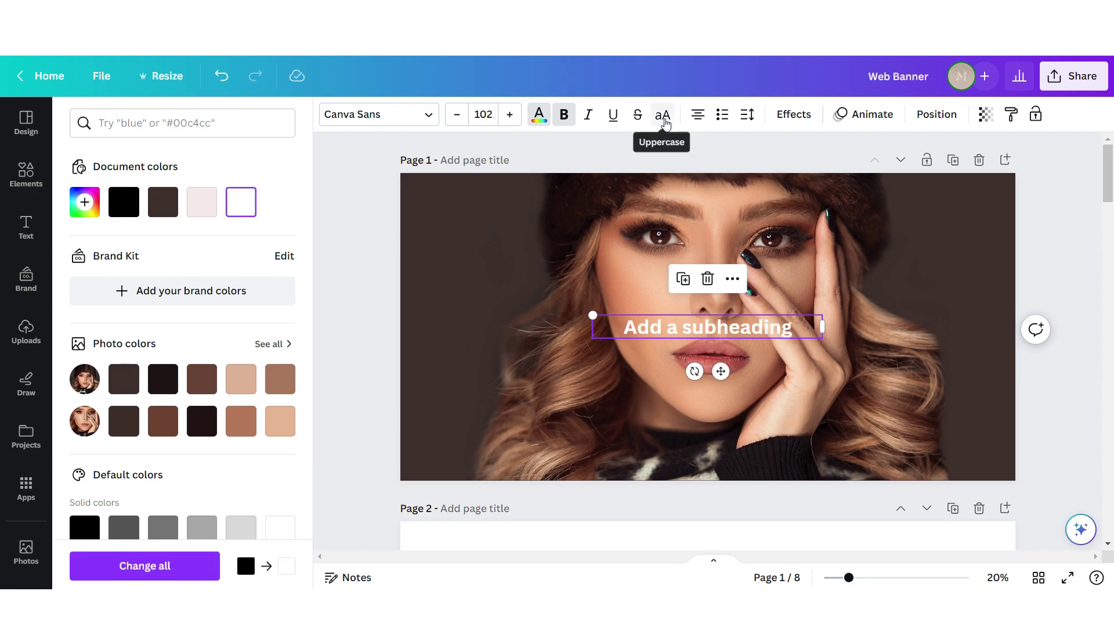
pyautogui.click(663, 114)
pyautogui.click(378, 114)
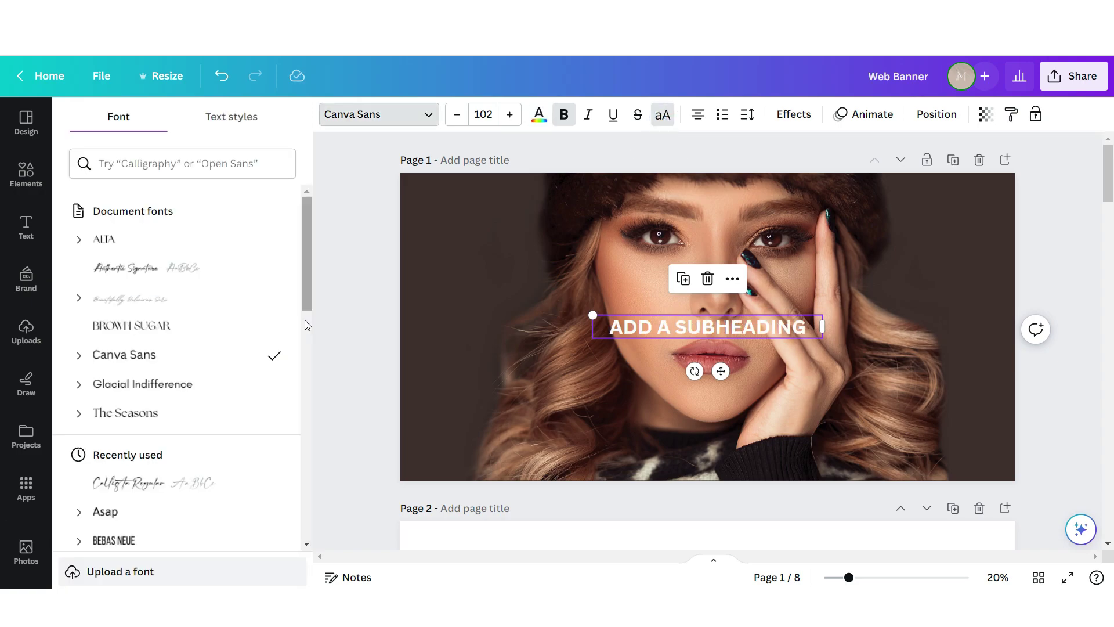
pyautogui.click(254, 323)
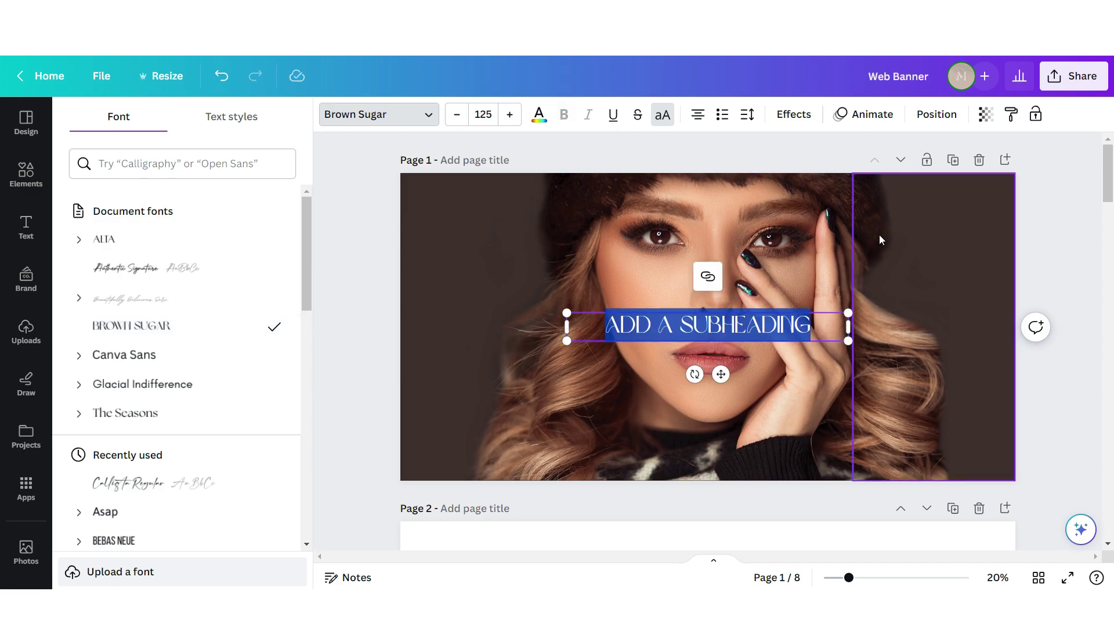
pyautogui.write('BEAUTY')
pyautogui.click(794, 114)
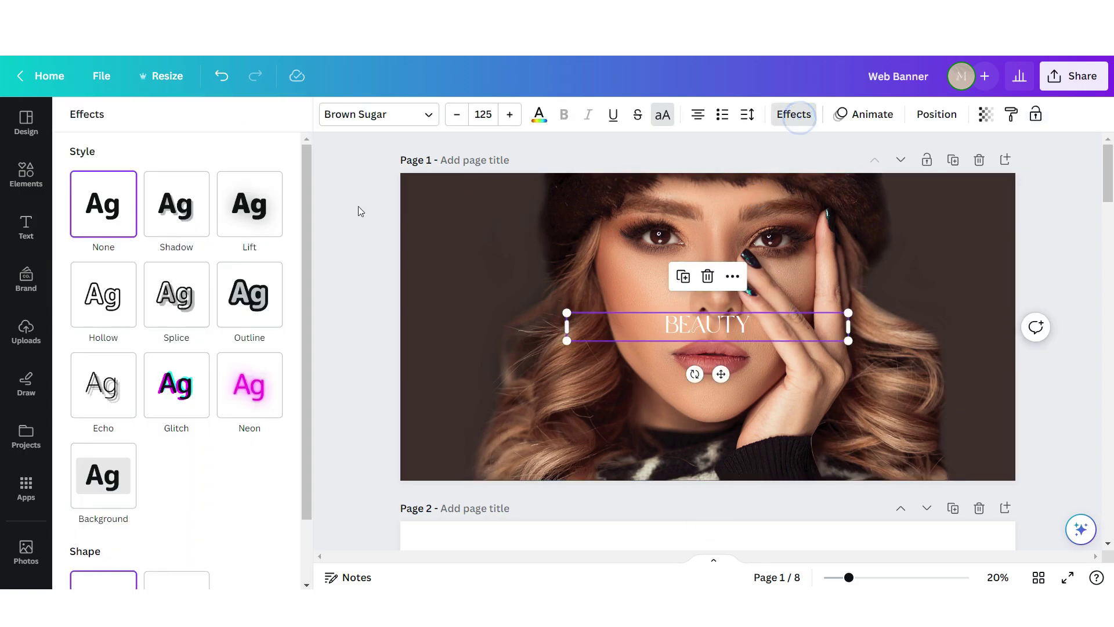
pyautogui.click(851, 332)
pyautogui.moveTo(849, 340); pyautogui.dragTo(802, 302)
pyautogui.click(794, 114)
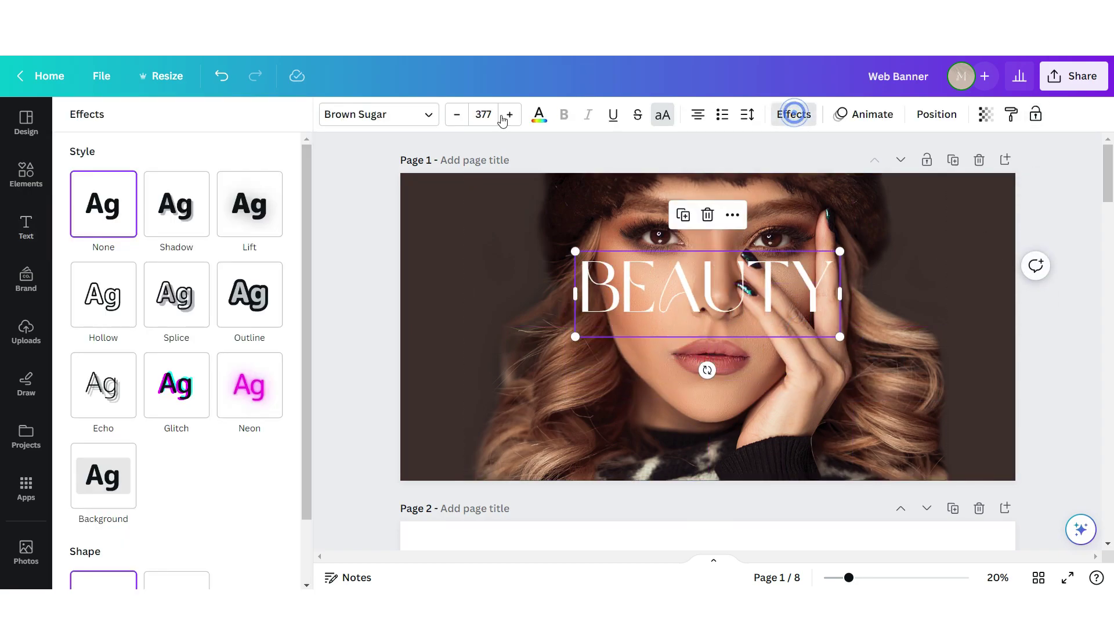
pyautogui.click(251, 207)
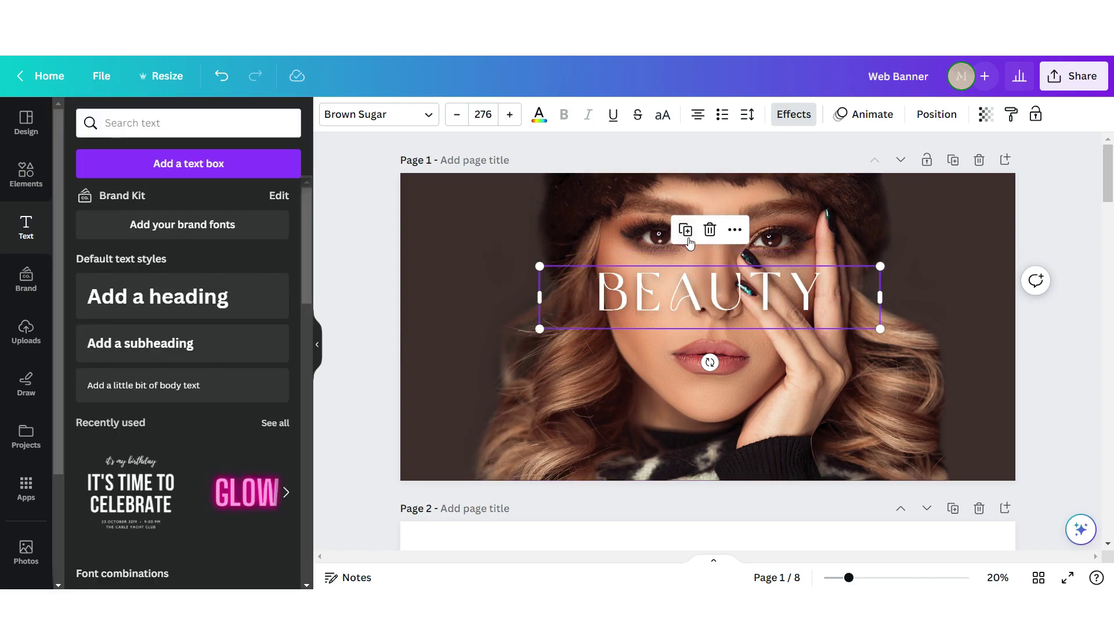
# Add a smaller uppercase 'PREMIUM QUALITY' line in The Seasons font, centred under BEAUTY.
pyautogui.click(688, 232)
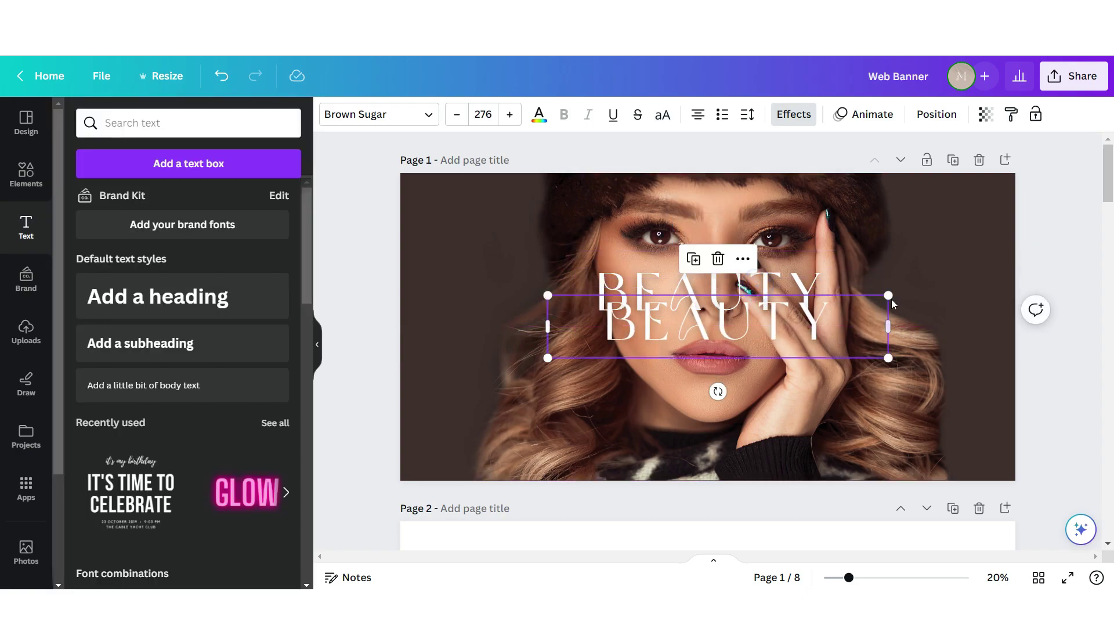
pyautogui.moveTo(892, 296); pyautogui.dragTo(748, 335)
pyautogui.doubleClick(747, 335)
pyautogui.write('PREMIUM QUALITY')
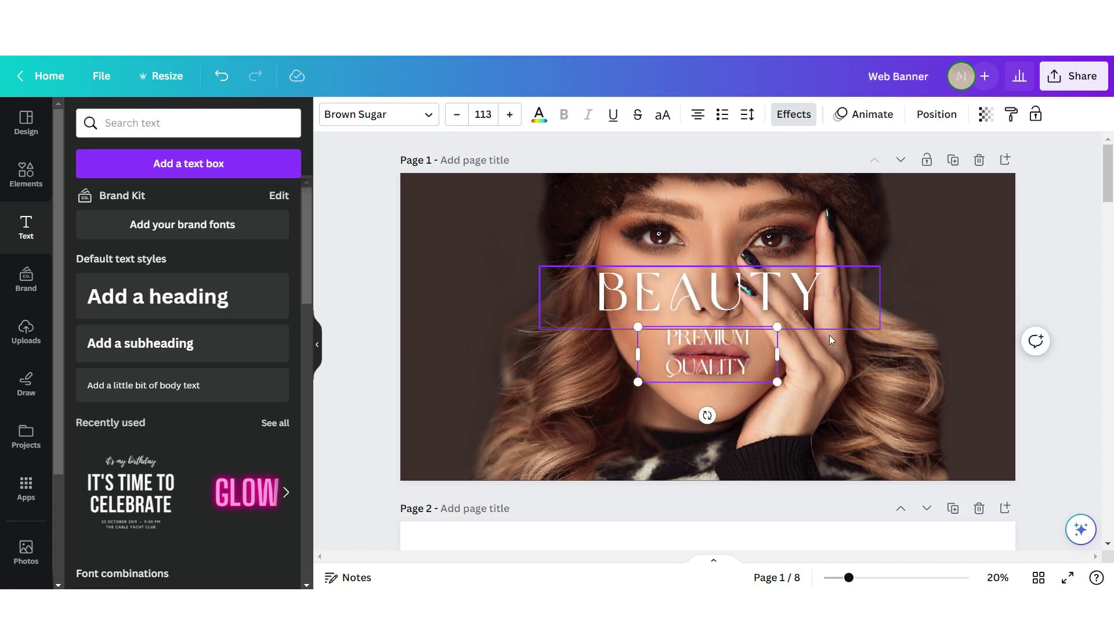
pyautogui.moveTo(778, 354); pyautogui.dragTo(825, 358)
pyautogui.click(373, 114)
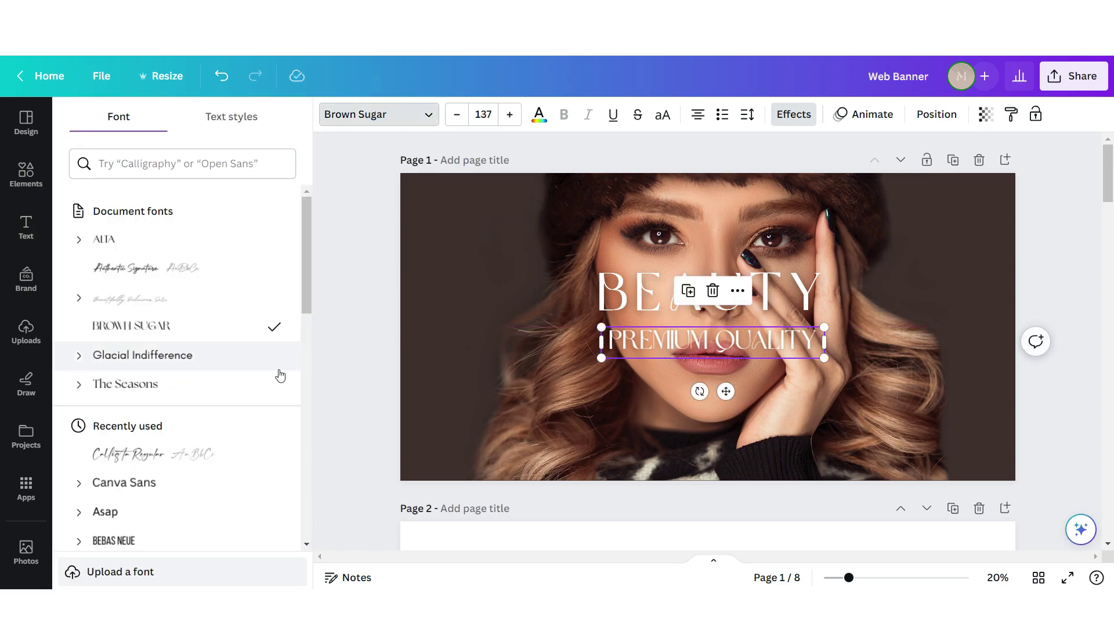
pyautogui.click(247, 384)
pyautogui.click(663, 114)
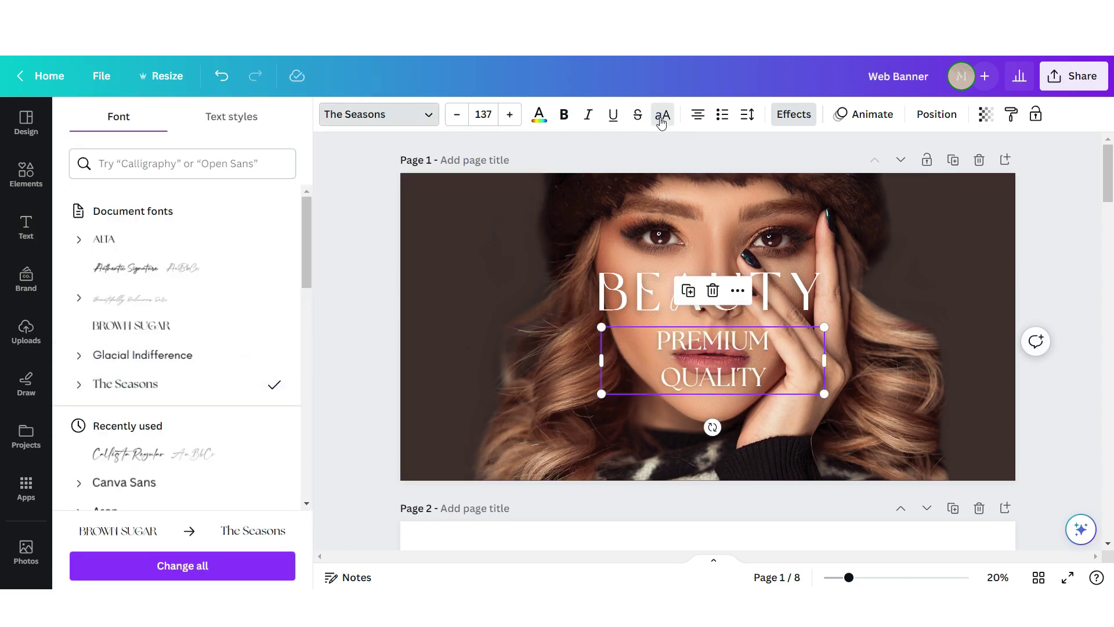
pyautogui.moveTo(828, 364); pyautogui.dragTo(766, 347)
pyautogui.moveTo(748, 340); pyautogui.dragTo(776, 327)
# Add a 'Lets get fabulous' line in Beautifully Delicious Script below the lips.
pyautogui.click(697, 281)
pyautogui.moveTo(755, 329); pyautogui.dragTo(741, 390)
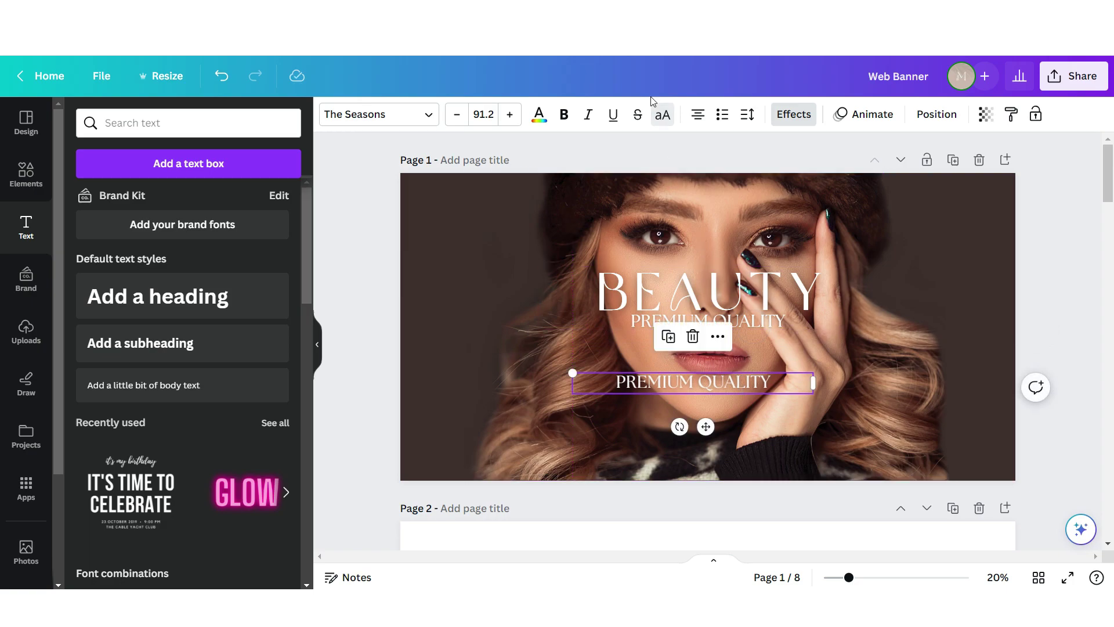
pyautogui.click(662, 114)
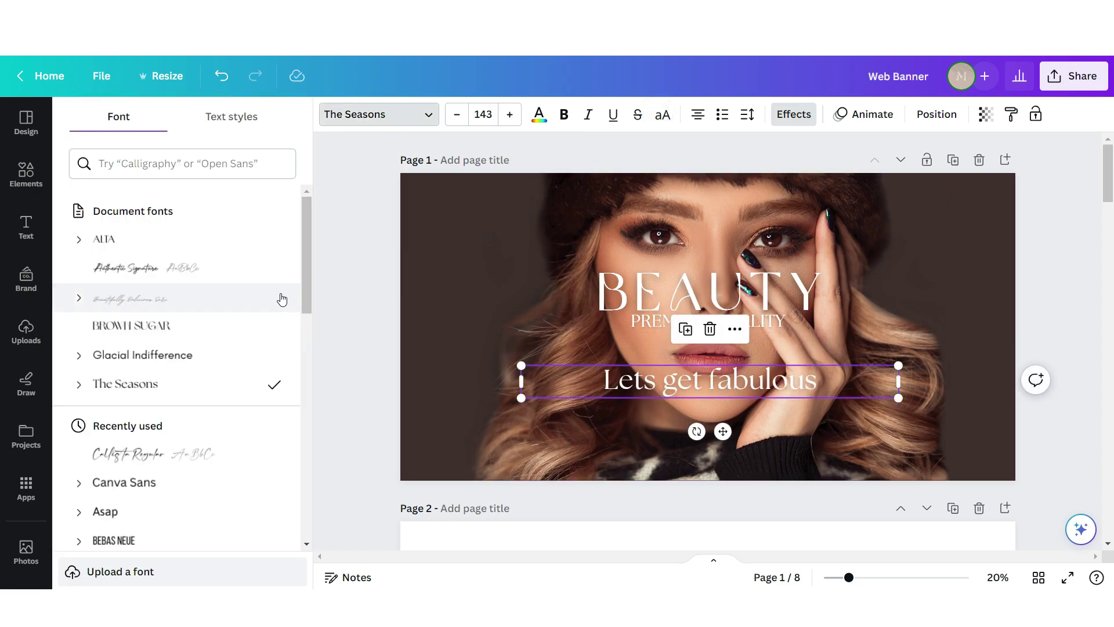
pyautogui.click(287, 297)
pyautogui.click(1048, 308)
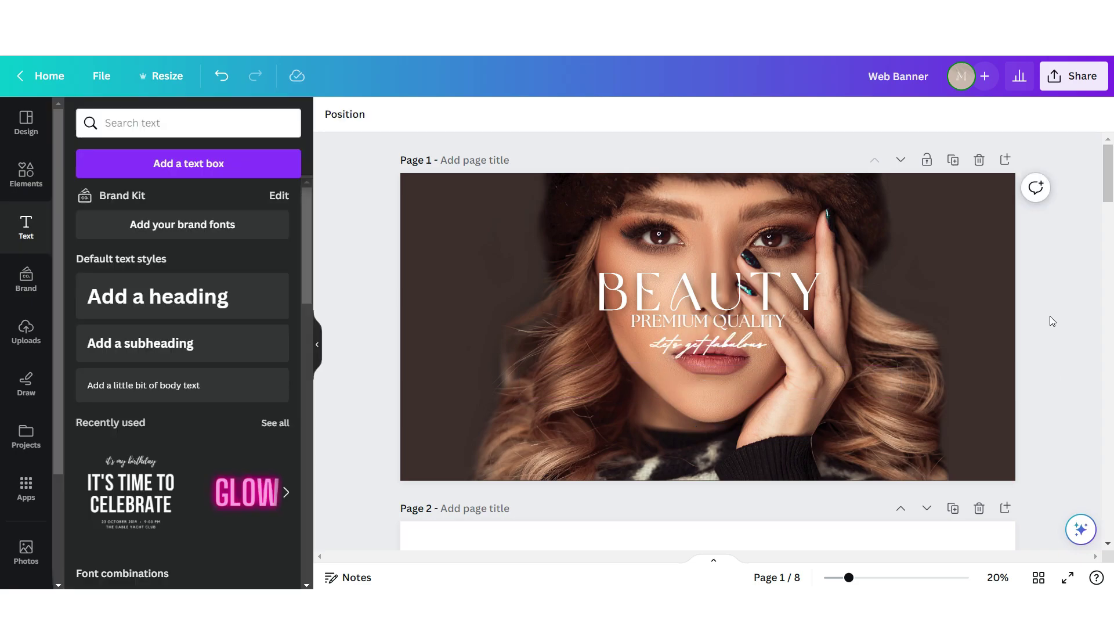
# Bring up Canva's download settings to export the banner design.
pyautogui.click(1074, 76)
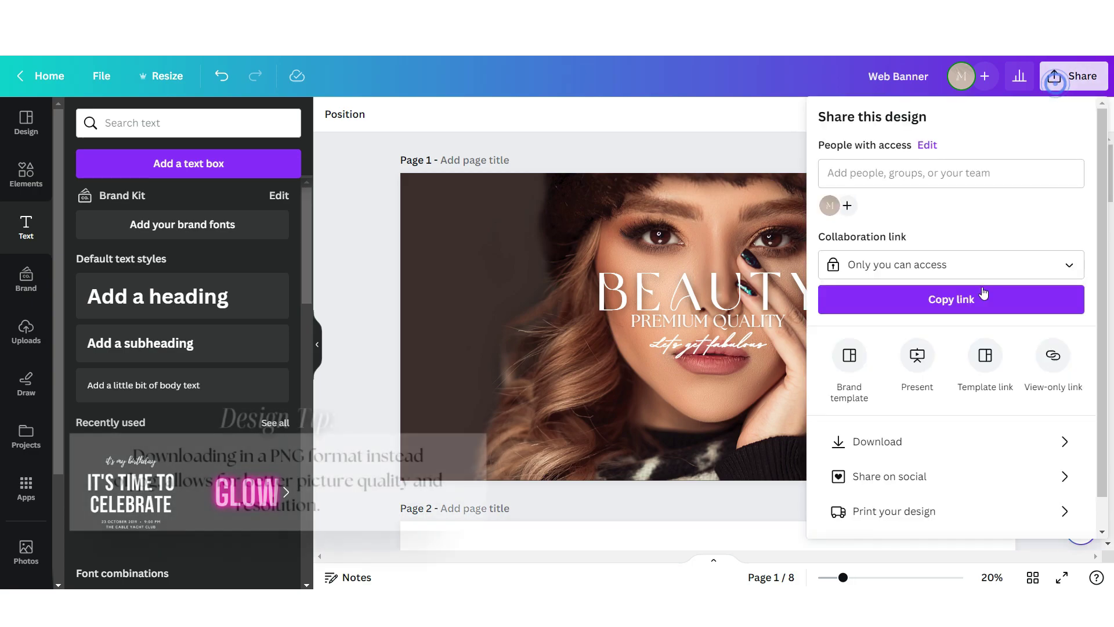
pyautogui.click(899, 441)
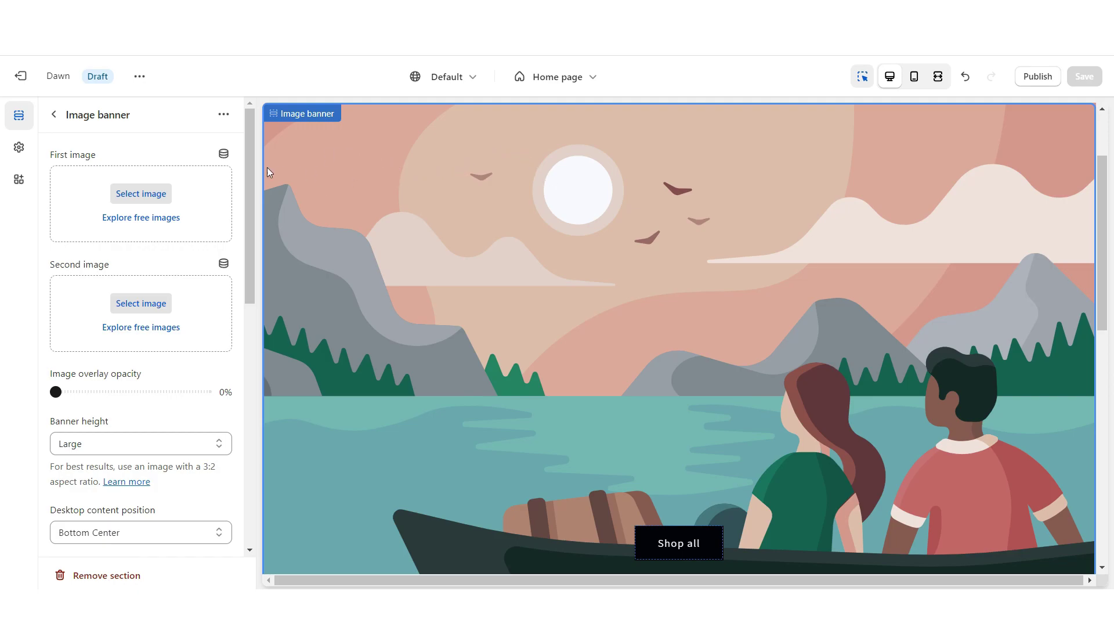
# Use the uploaded Canva BEAUTY design as the banner's first image, with height set to Adapt to first image.
pyautogui.click(149, 197)
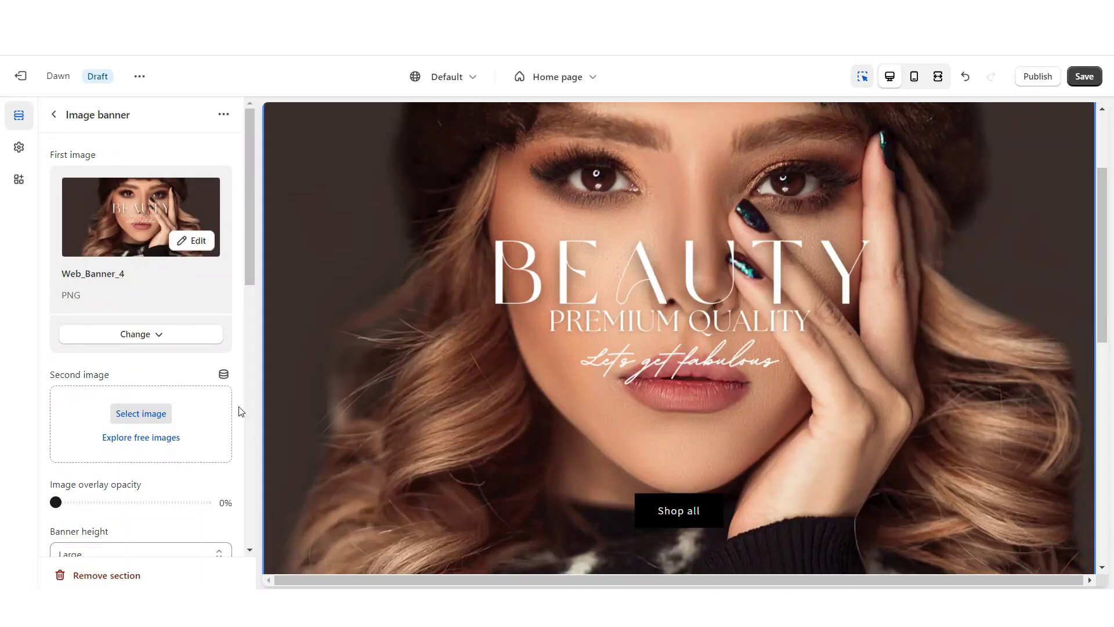
pyautogui.scroll(-5, 241, 411)
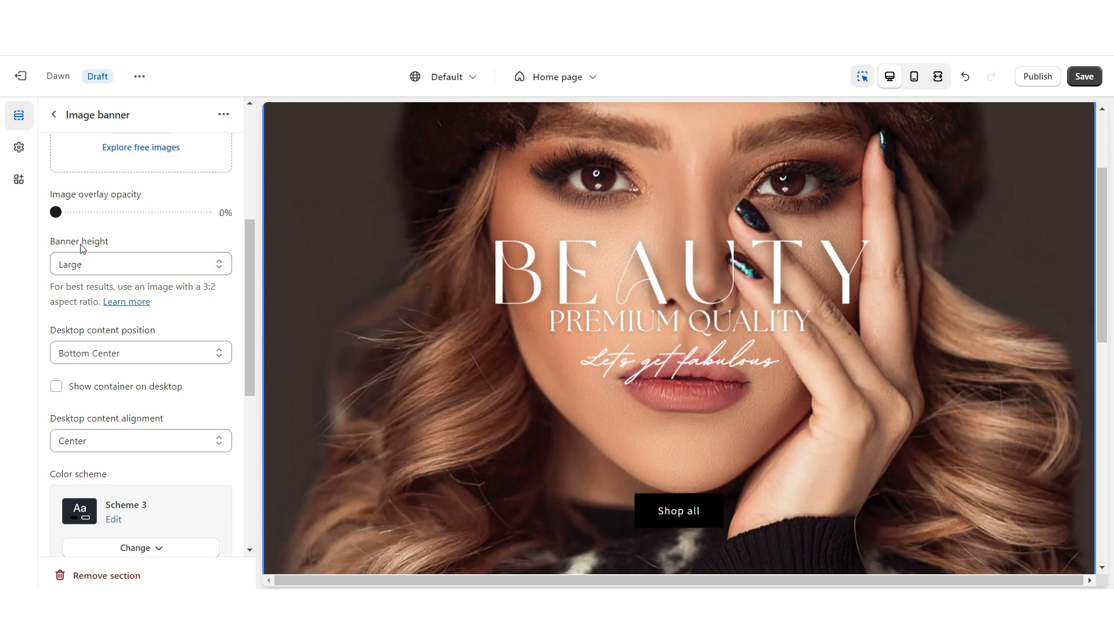
pyautogui.click(81, 265)
pyautogui.click(80, 283)
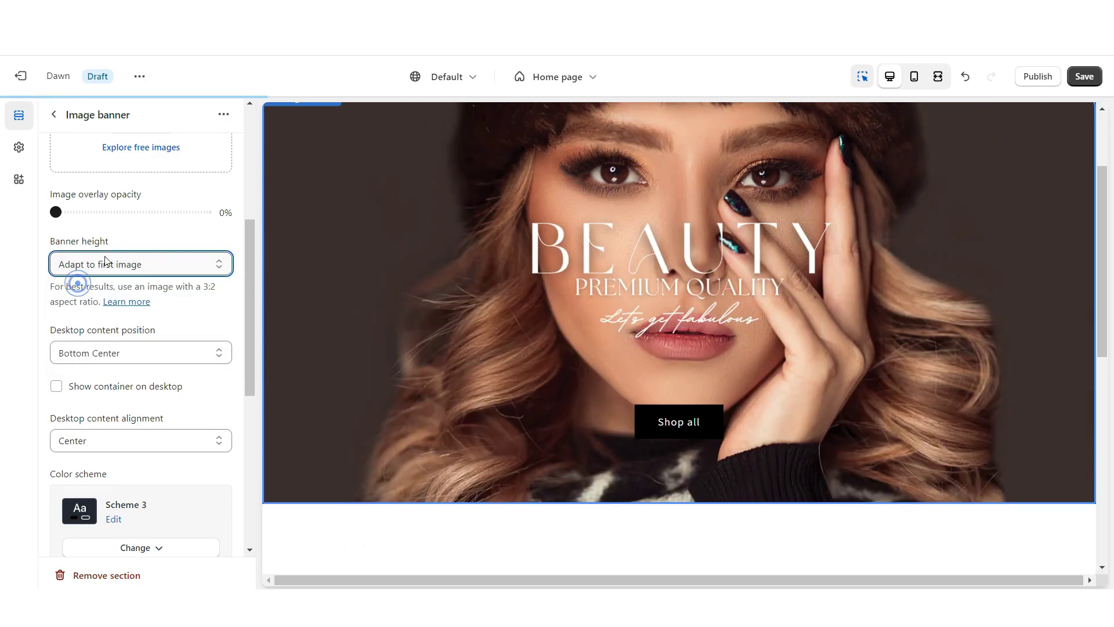
# Save the home page changes and preview the page at full width.
pyautogui.hotkey('ctrl', 's')
pyautogui.click(936, 76)
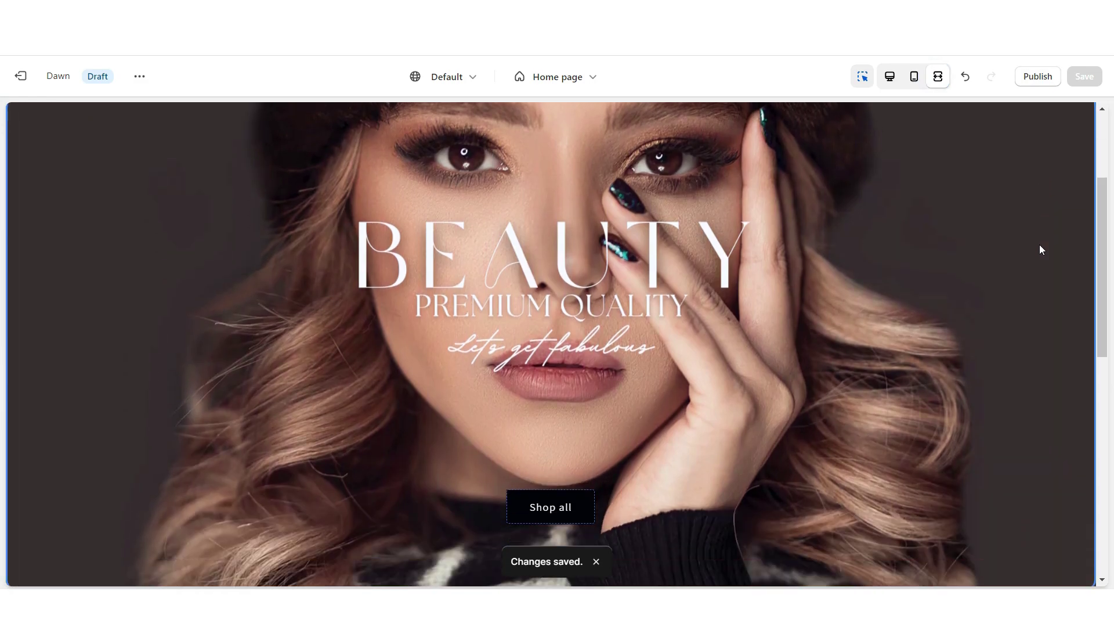
pyautogui.scroll(2, 1040, 245)
pyautogui.moveTo(1107, 202)
pyautogui.mouseDown()
pyautogui.moveTo(1107, 258)
pyautogui.moveTo(1107, 197)
pyautogui.mouseUp()
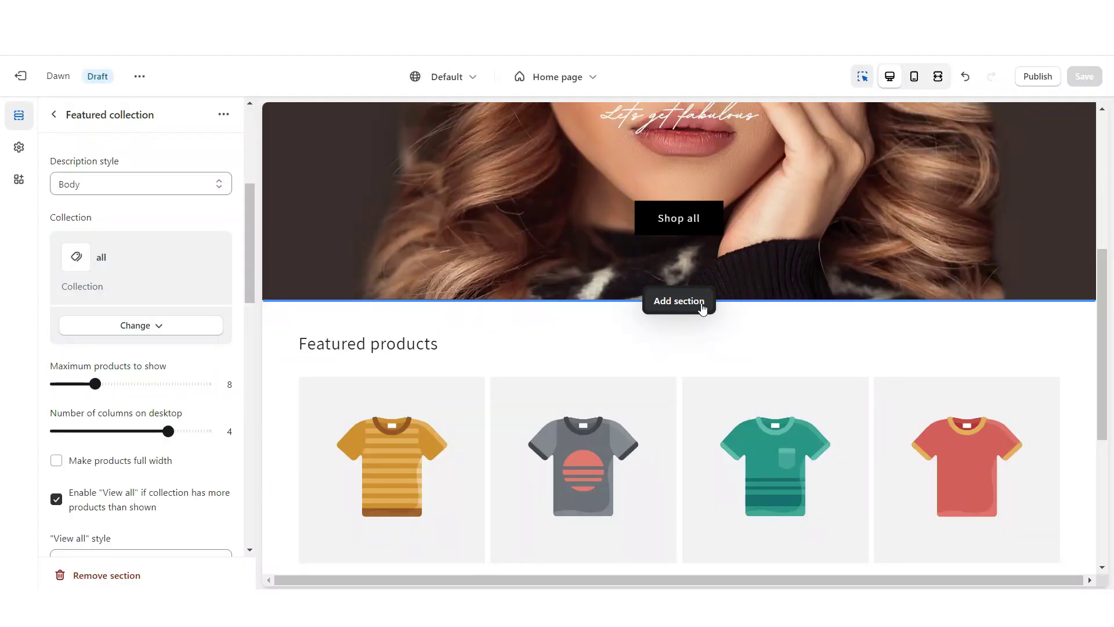
# Add a Collection list section with four collection cards laid out in 4 columns.
pyautogui.click(703, 305)
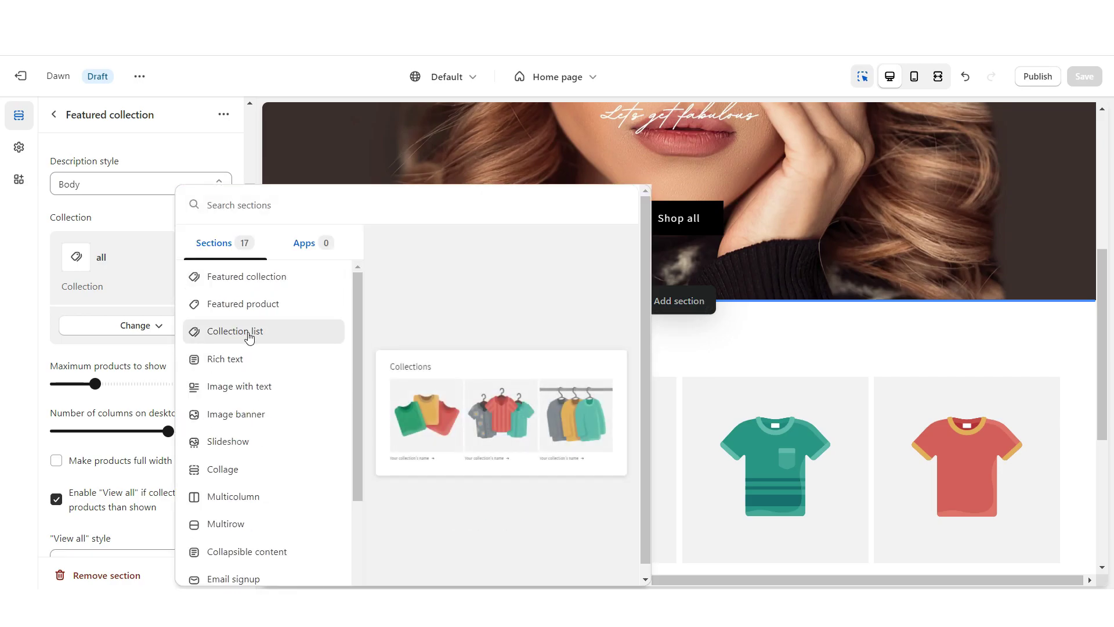
pyautogui.click(249, 332)
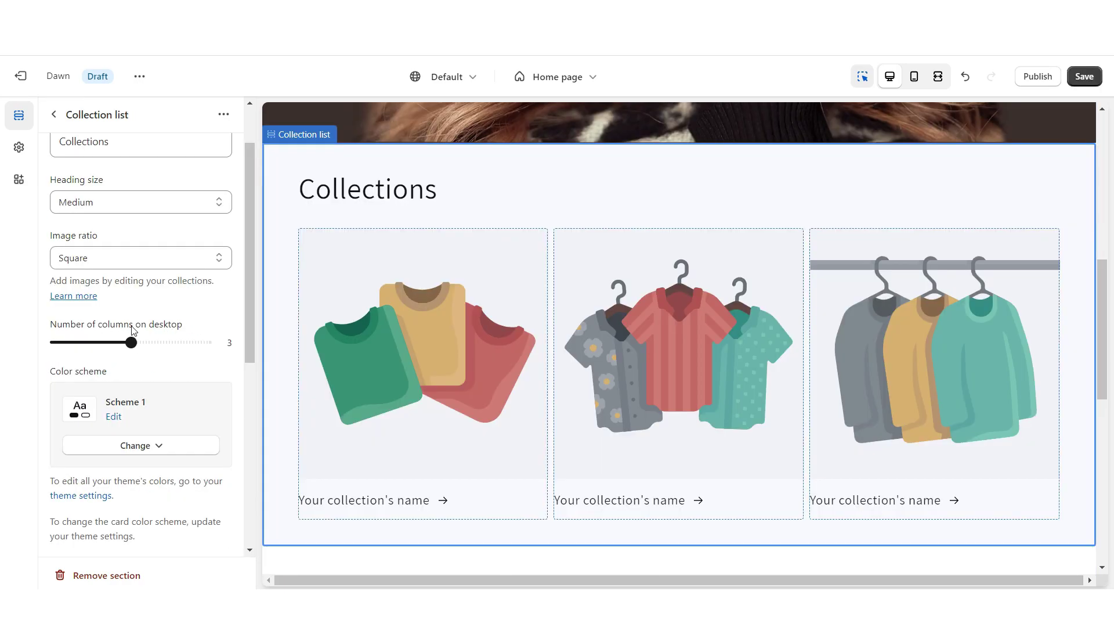
pyautogui.moveTo(131, 342); pyautogui.dragTo(168, 342)
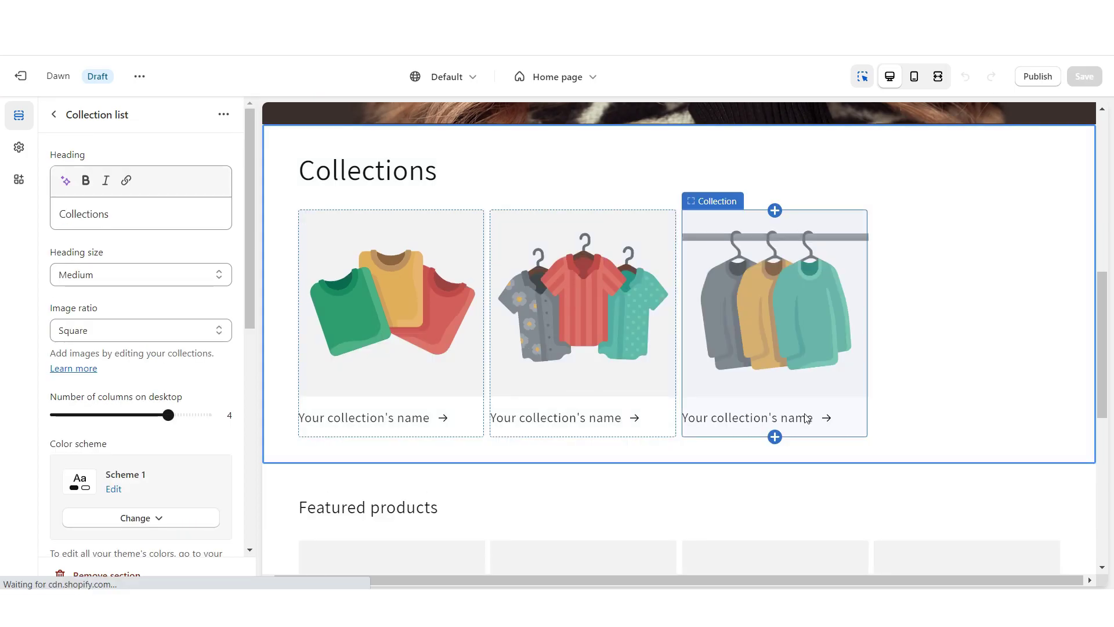
pyautogui.click(782, 440)
pyautogui.doubleClick(103, 224)
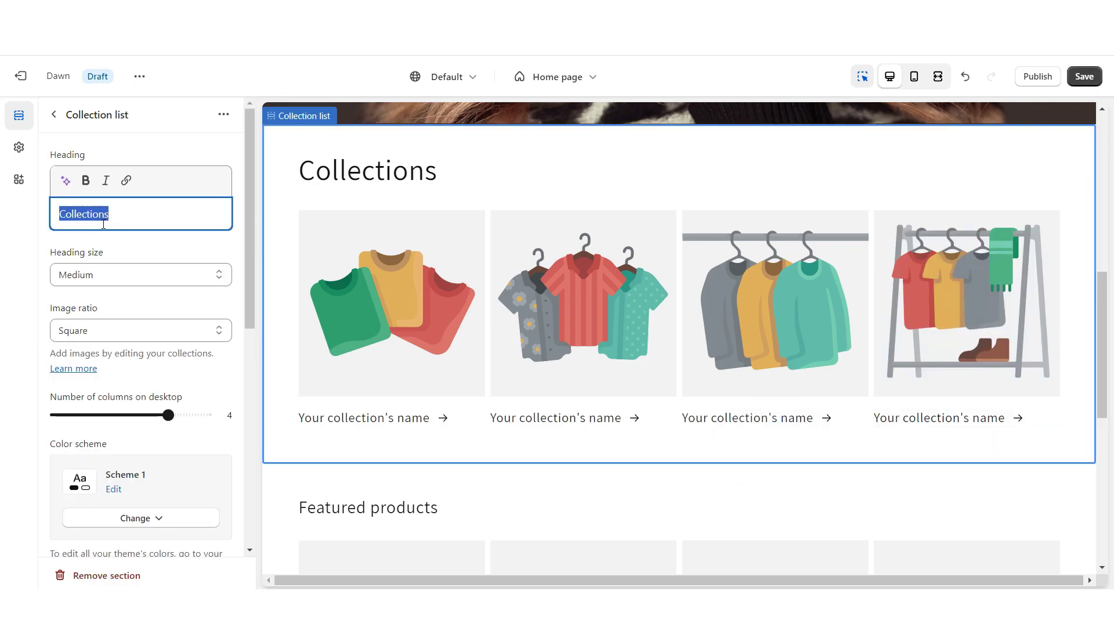
# Rename the collection list heading to SHOP CATEGORIES and save.
pyautogui.write('SHOP CATEGORIES')
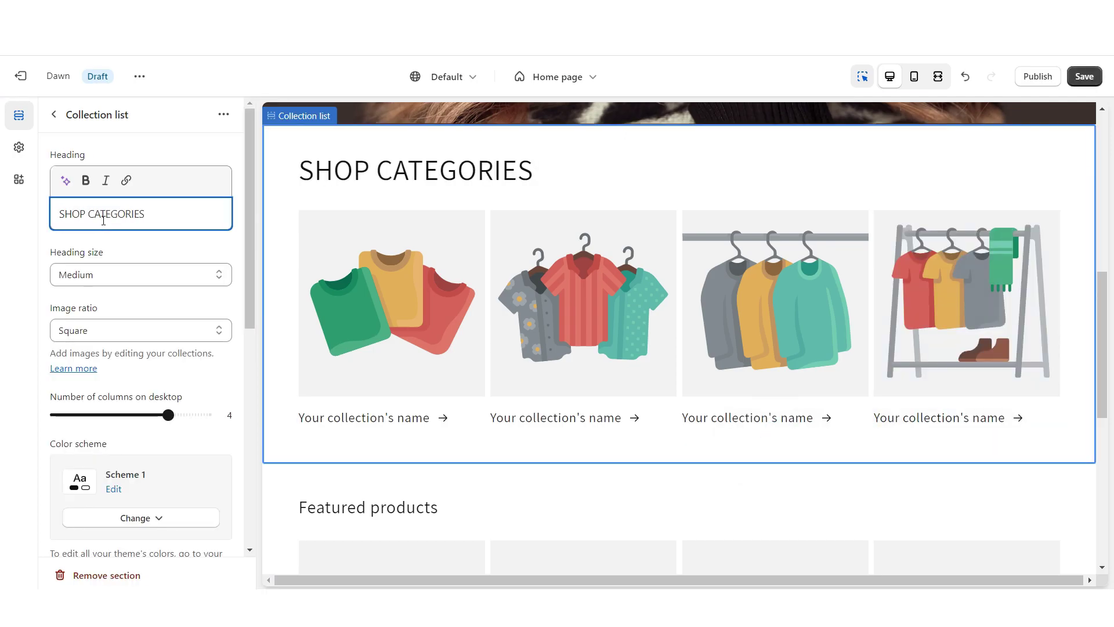
pyautogui.hotkey('ctrl', 's')
pyautogui.click(114, 488)
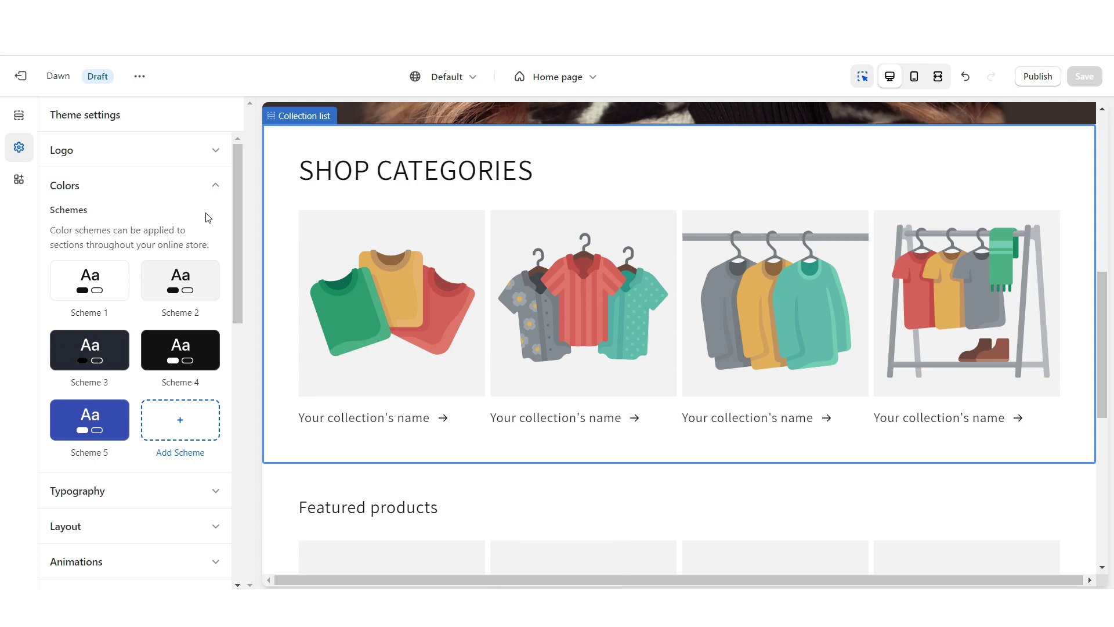
# Give Scheme 2 a pale pink #F5E4E4 background and apply it to the collection list.
pyautogui.click(179, 281)
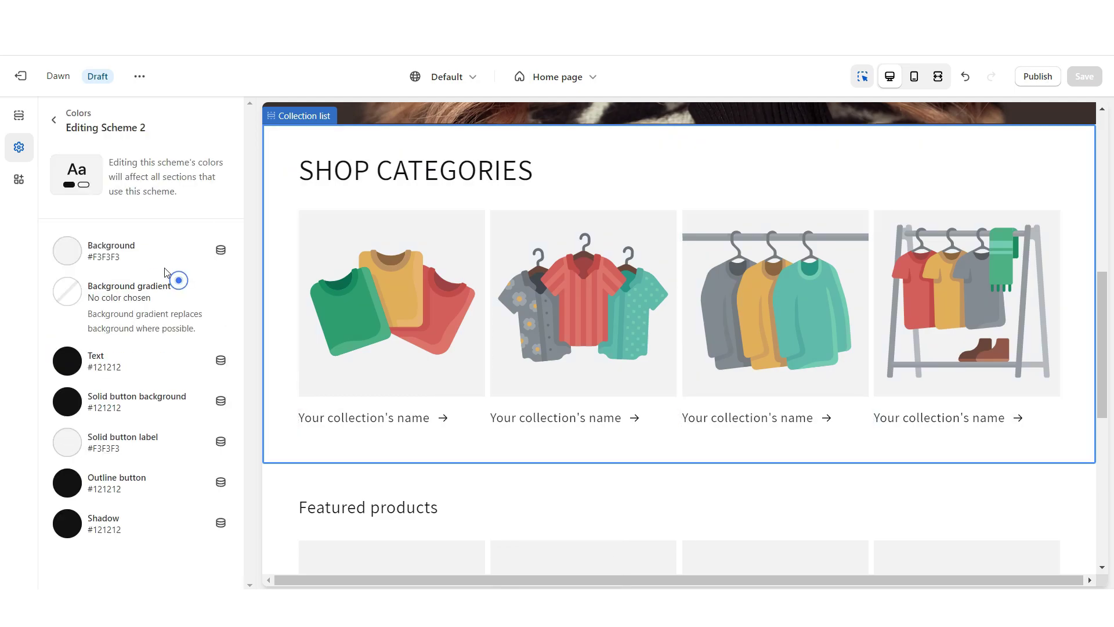
pyautogui.click(67, 251)
pyautogui.click(68, 283)
pyautogui.moveTo(67, 283); pyautogui.dragTo(66, 270)
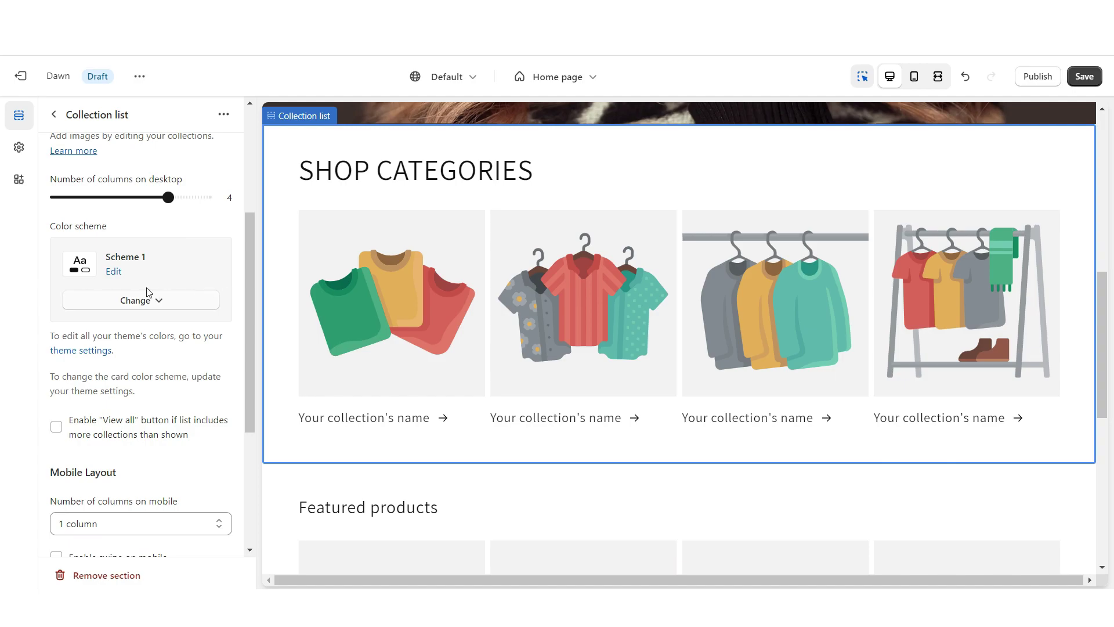
pyautogui.click(129, 300)
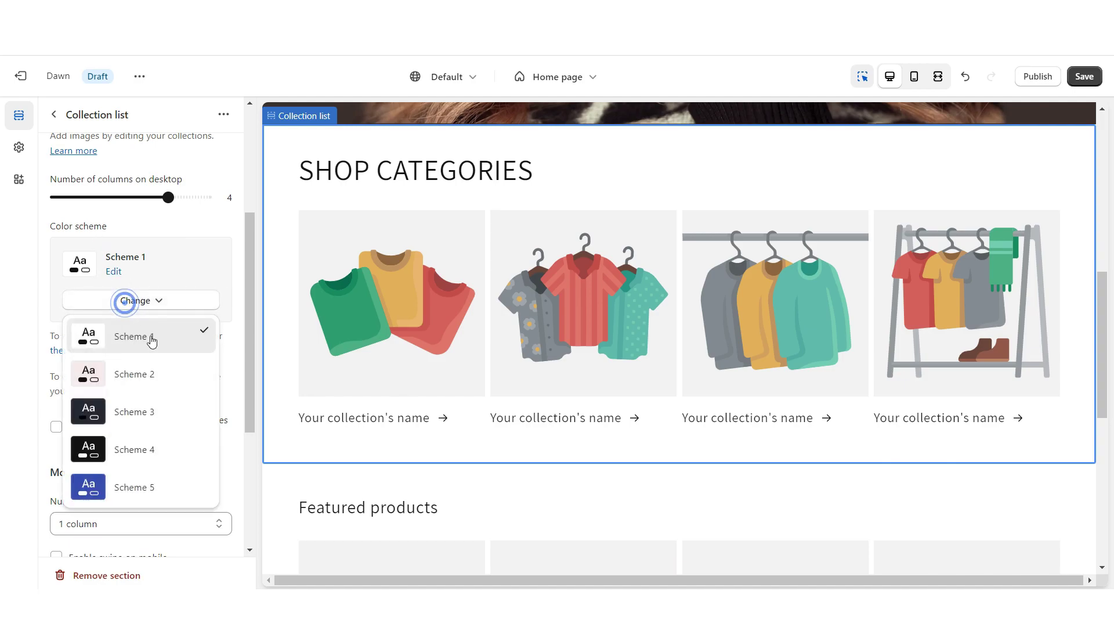
pyautogui.click(153, 378)
# Change the theme's heading font to Cormorant.
pyautogui.click(150, 377)
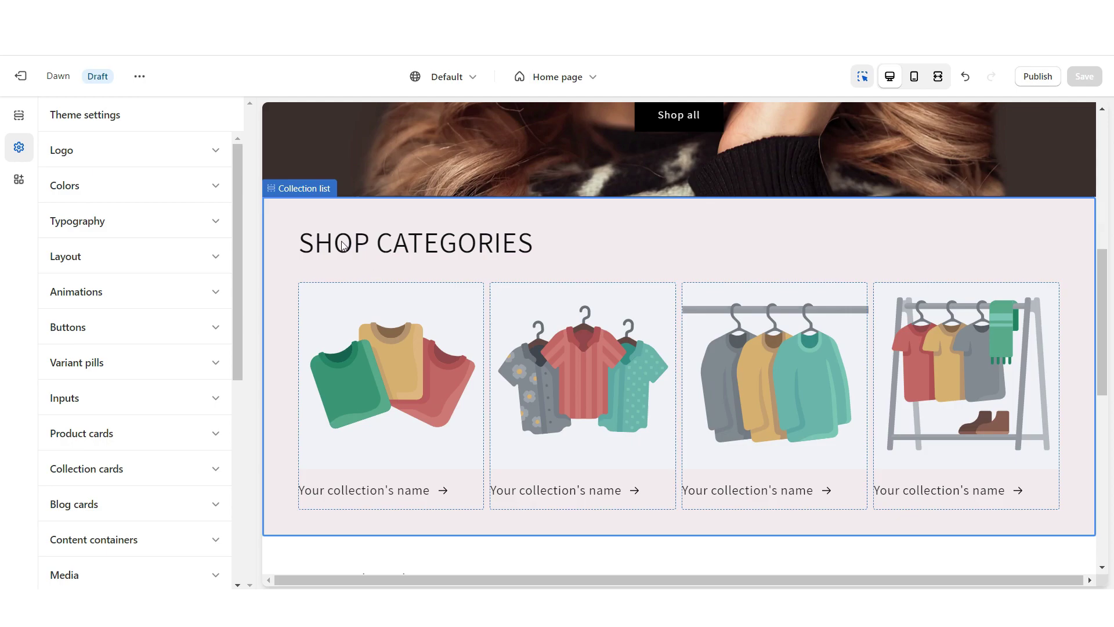
pyautogui.click(173, 225)
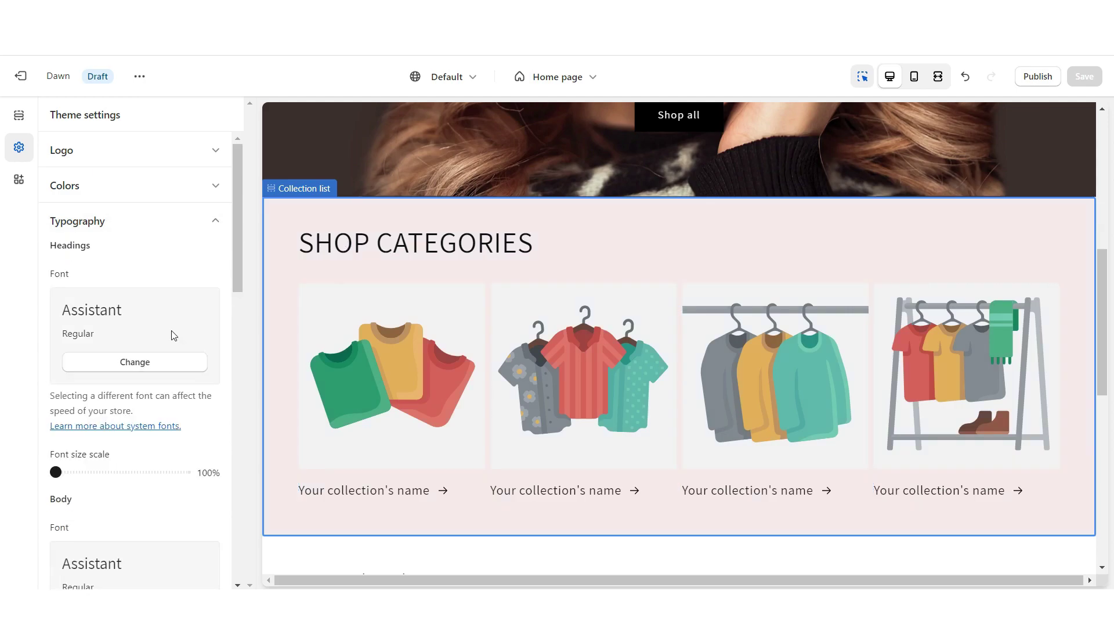
pyautogui.click(131, 362)
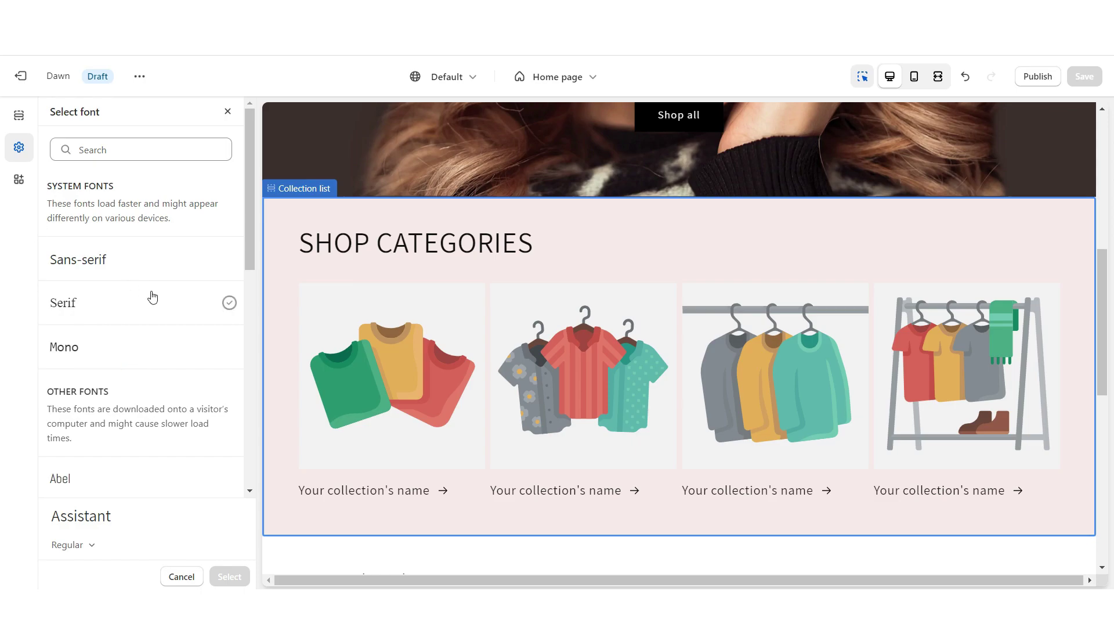
pyautogui.scroll(-15, 231, 349)
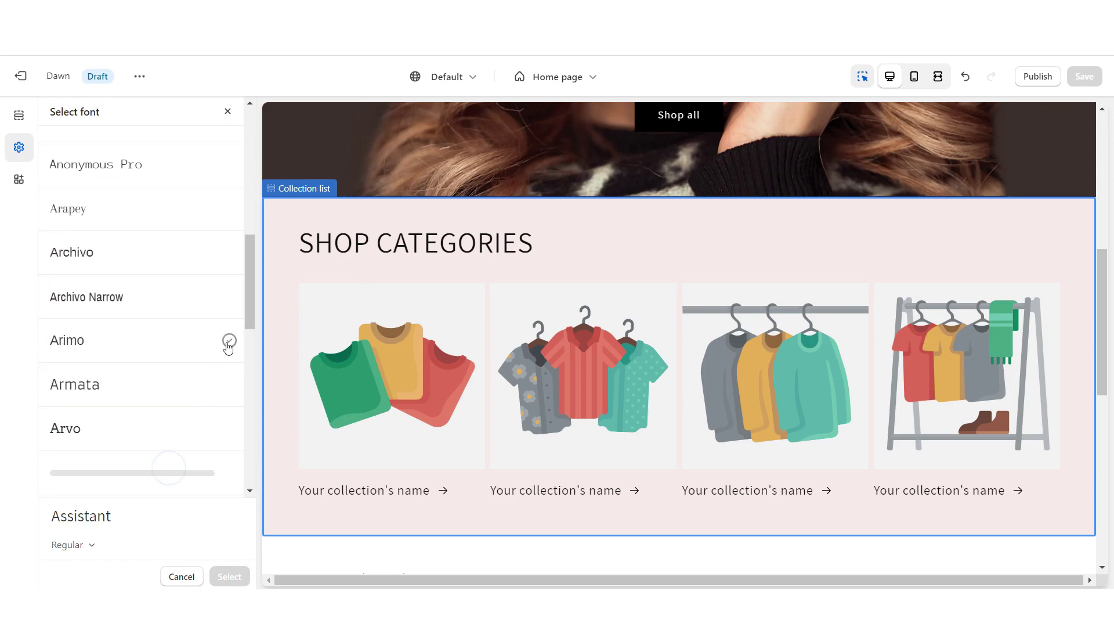
pyautogui.click(228, 283)
pyautogui.click(370, 339)
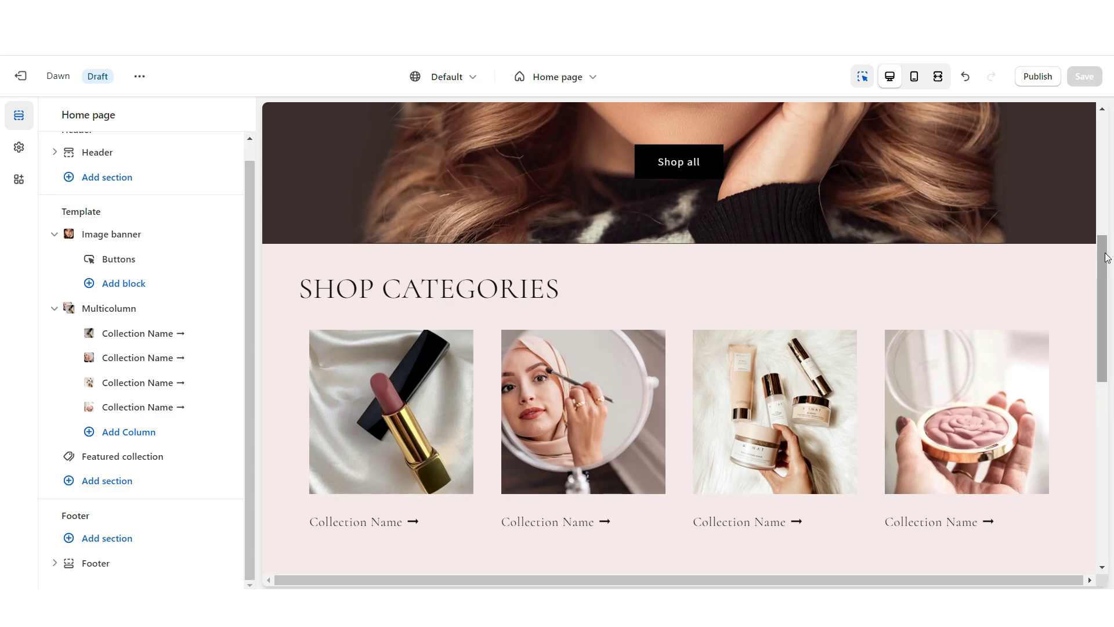
pyautogui.scroll(-5, 813, 349)
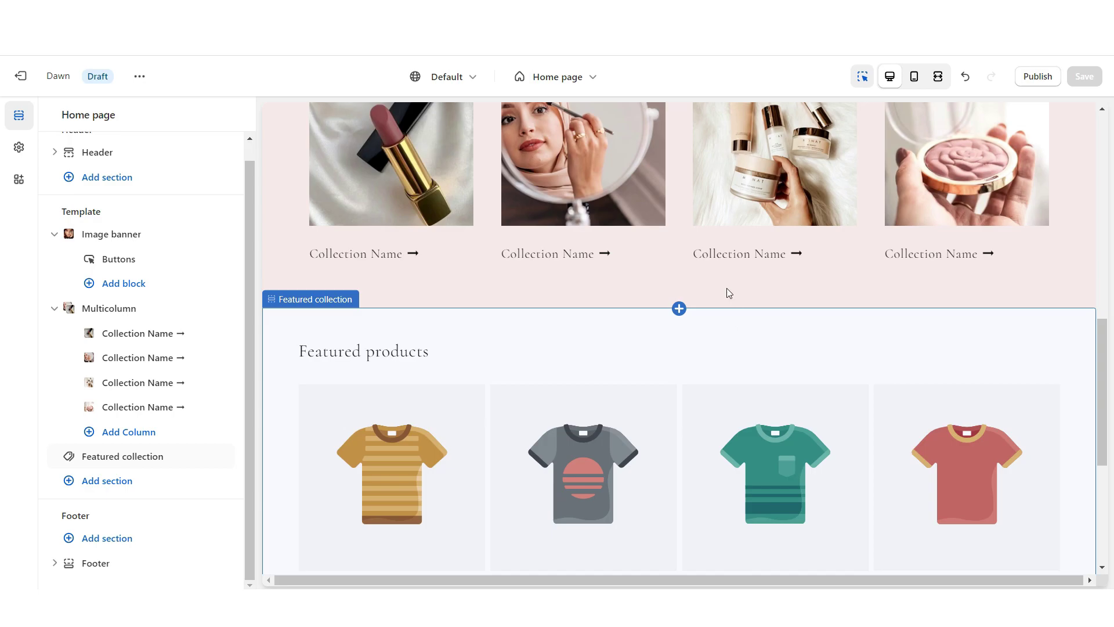
# Add an Image banner section below the categories with the container hidden on desktop and mobile.
pyautogui.click(680, 308)
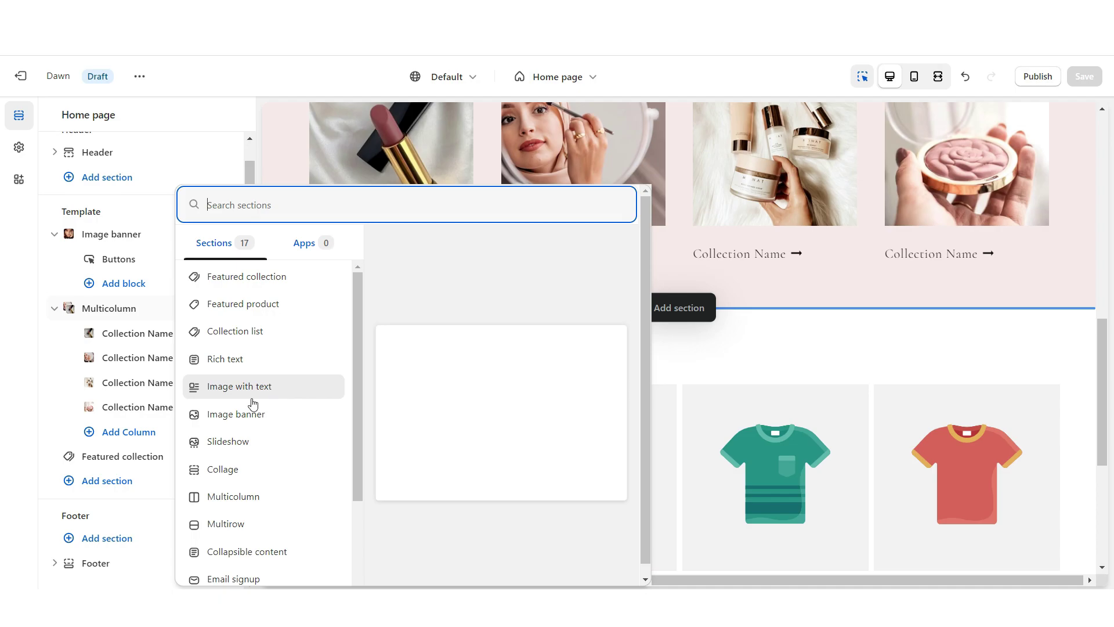
pyautogui.click(236, 413)
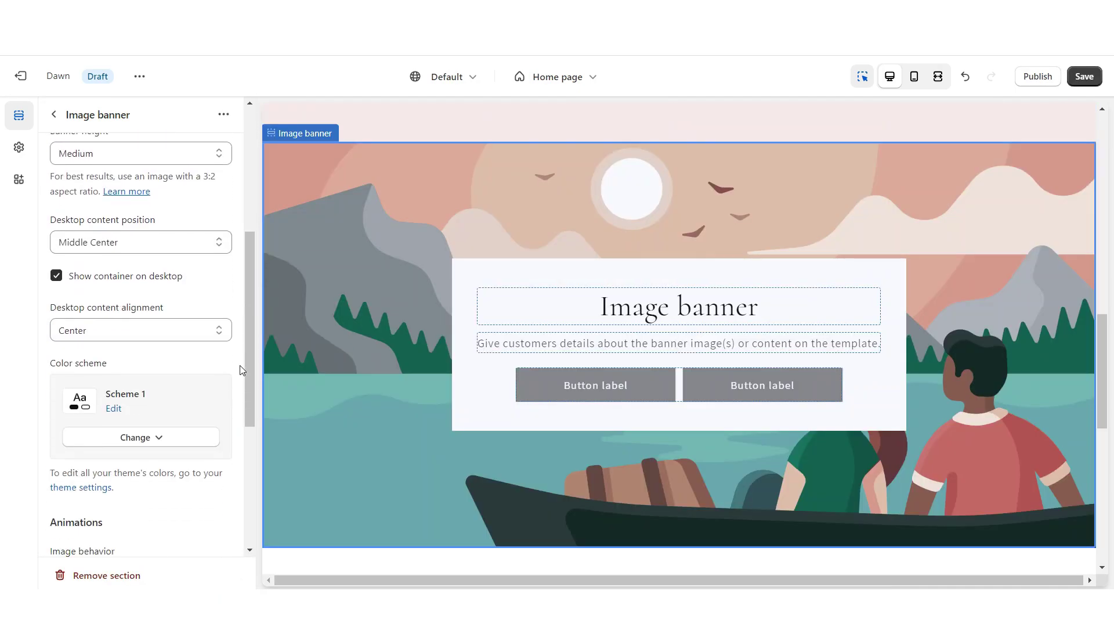
pyautogui.click(57, 276)
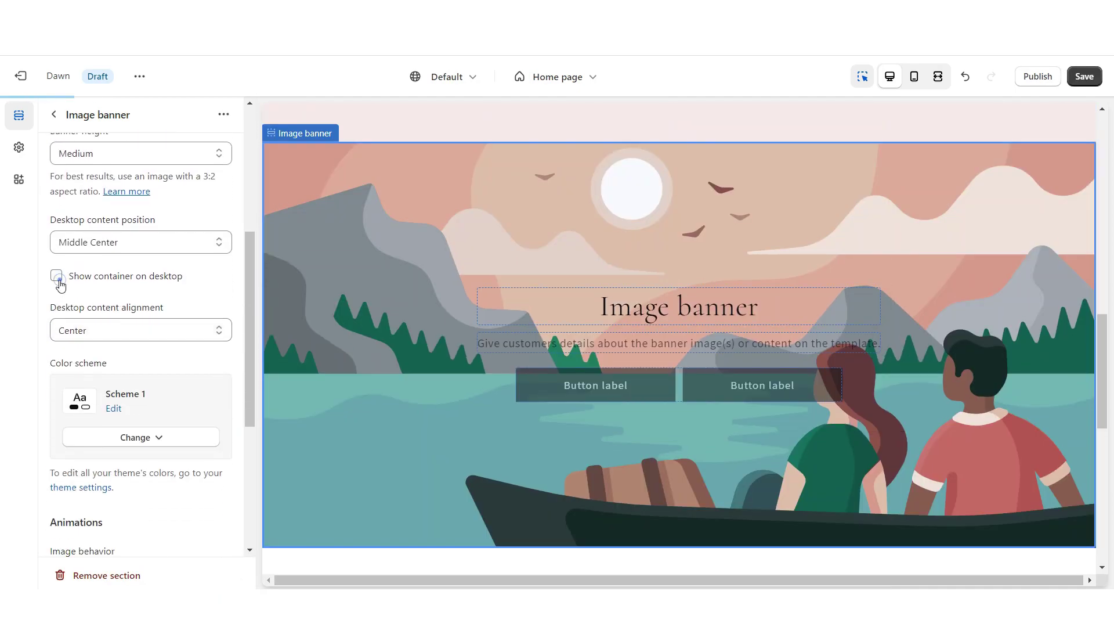
pyautogui.scroll(-5, 63, 348)
pyautogui.click(56, 452)
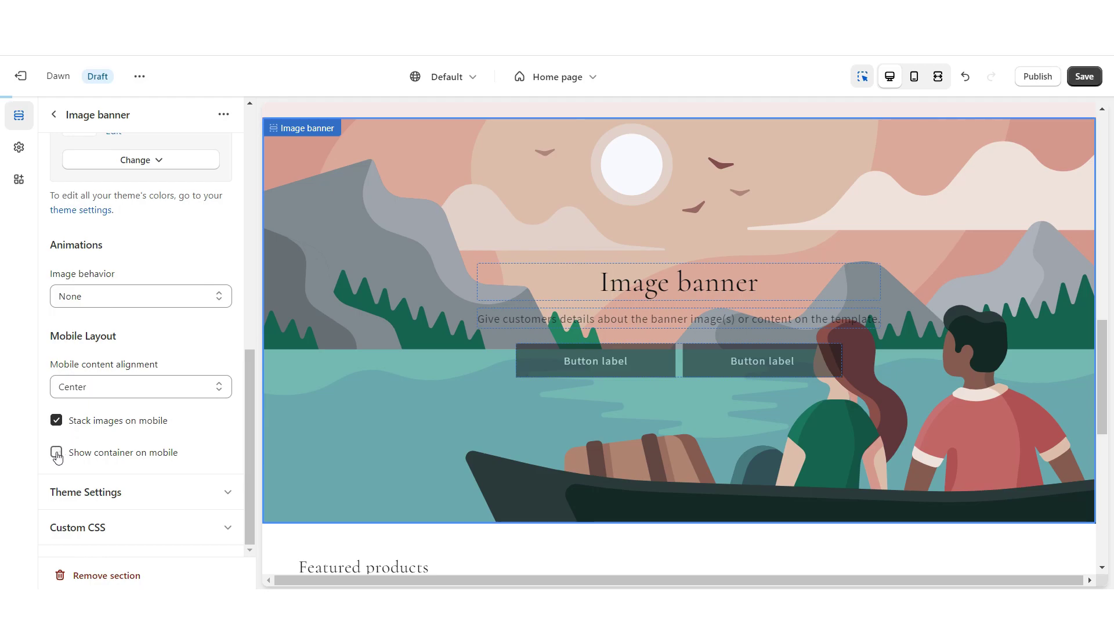
# Remove the banner's second button by clearing its label.
pyautogui.click(680, 362)
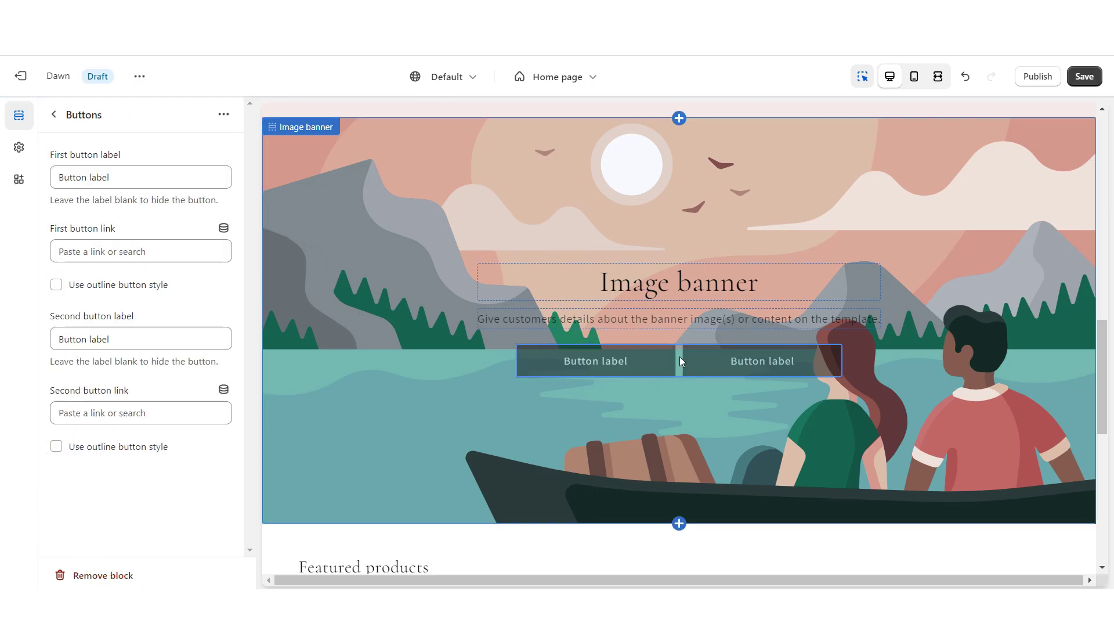
pyautogui.tripleClick(87, 339)
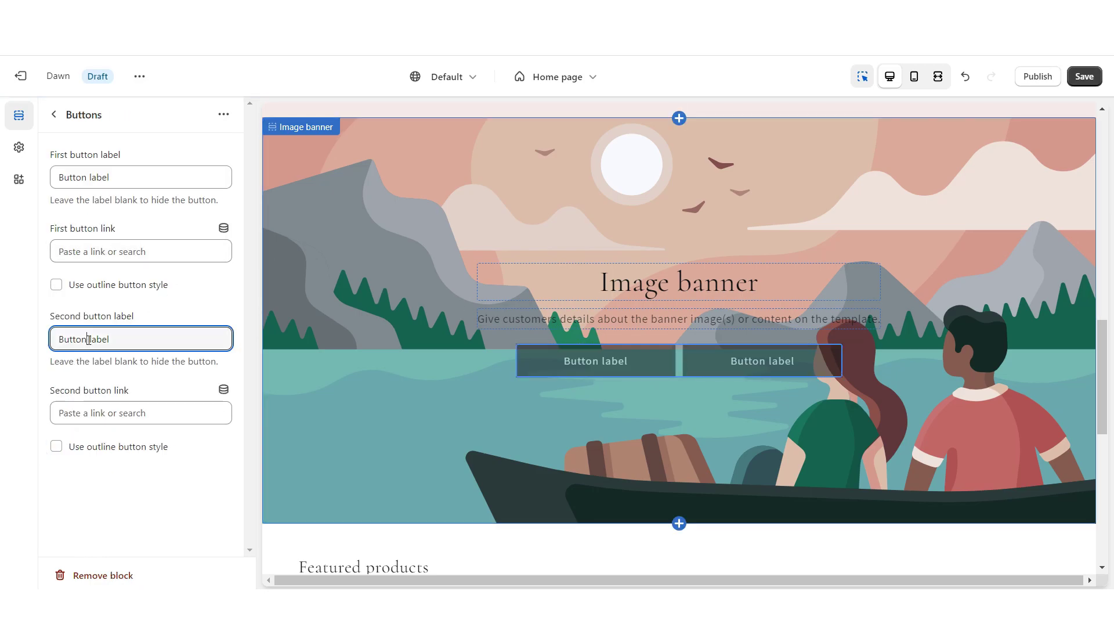
pyautogui.press('BackSpace')
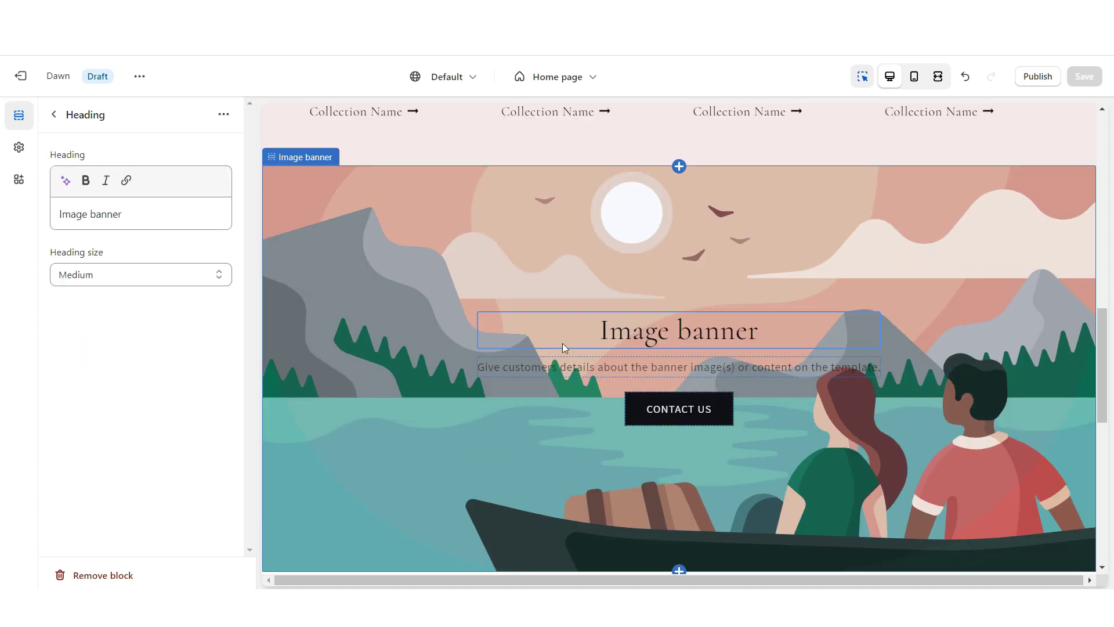
# Set the banner heading to ABOUT US and apply Scheme 4 for light text.
pyautogui.tripleClick(157, 208)
pyautogui.write('ABOUT US')
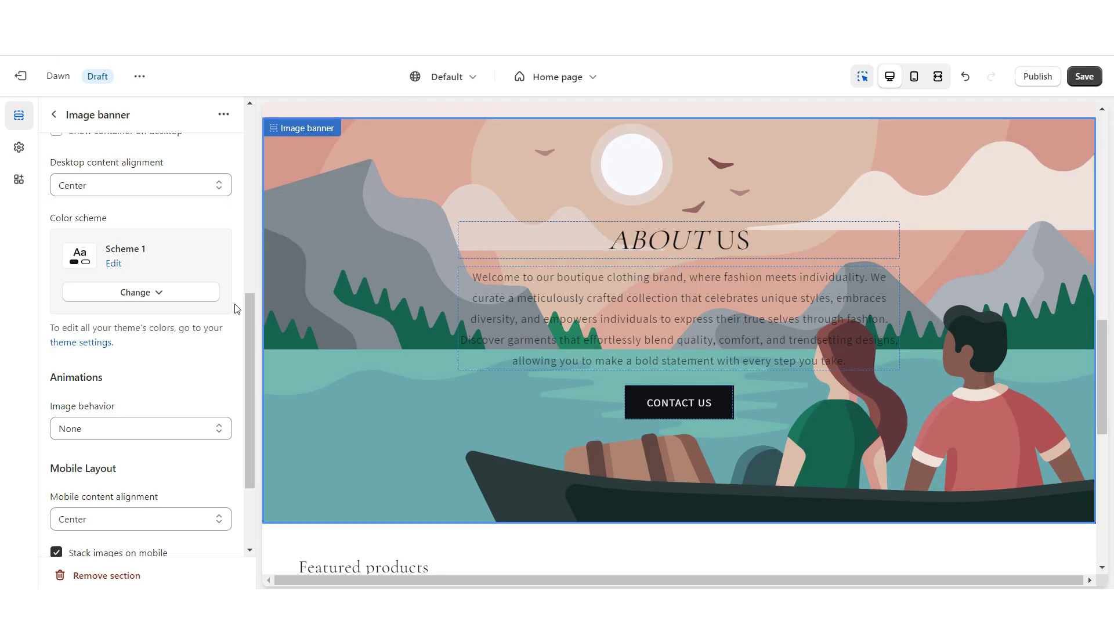
pyautogui.click(204, 297)
pyautogui.click(143, 447)
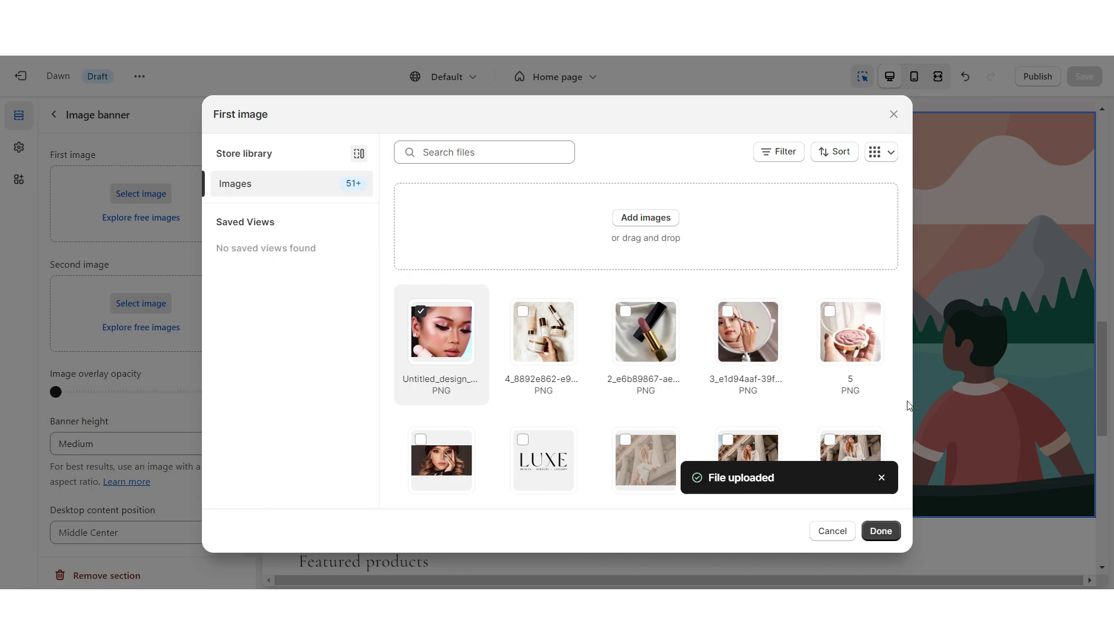
# Use the uploaded makeup photo as the banner image, save, and set Fixed background position.
pyautogui.click(882, 531)
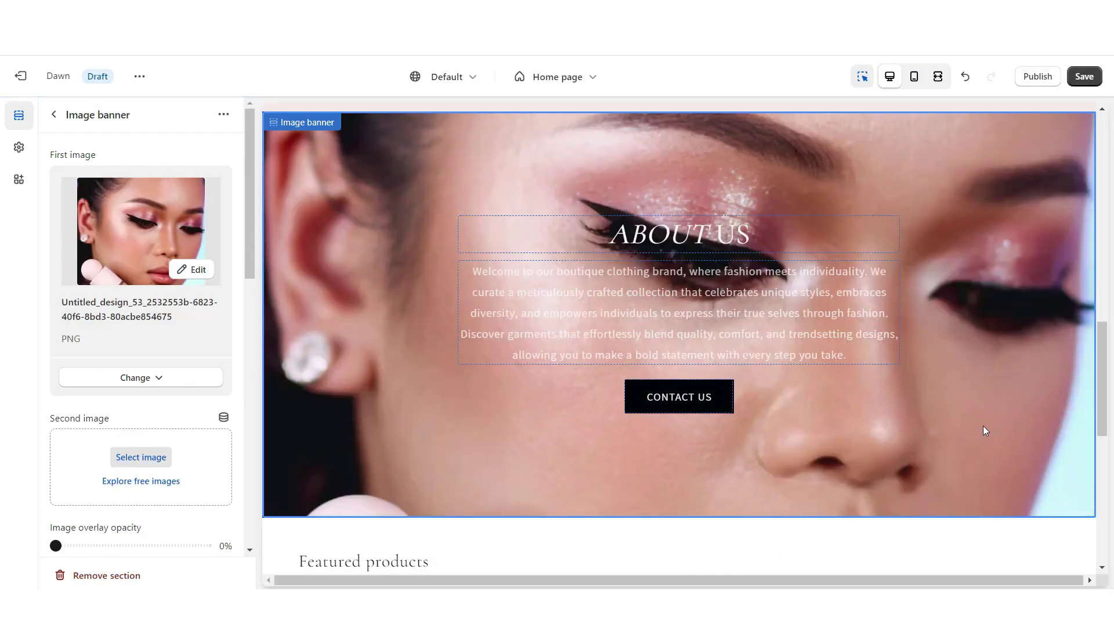
pyautogui.hotkey('ctrl', 's')
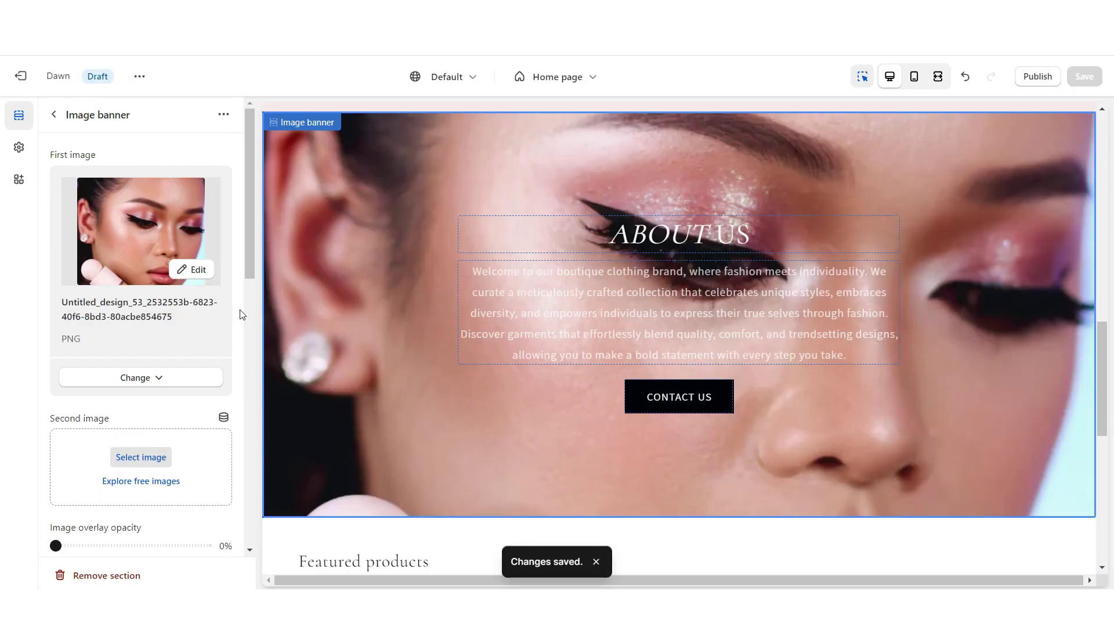
pyautogui.scroll(-10, 242, 314)
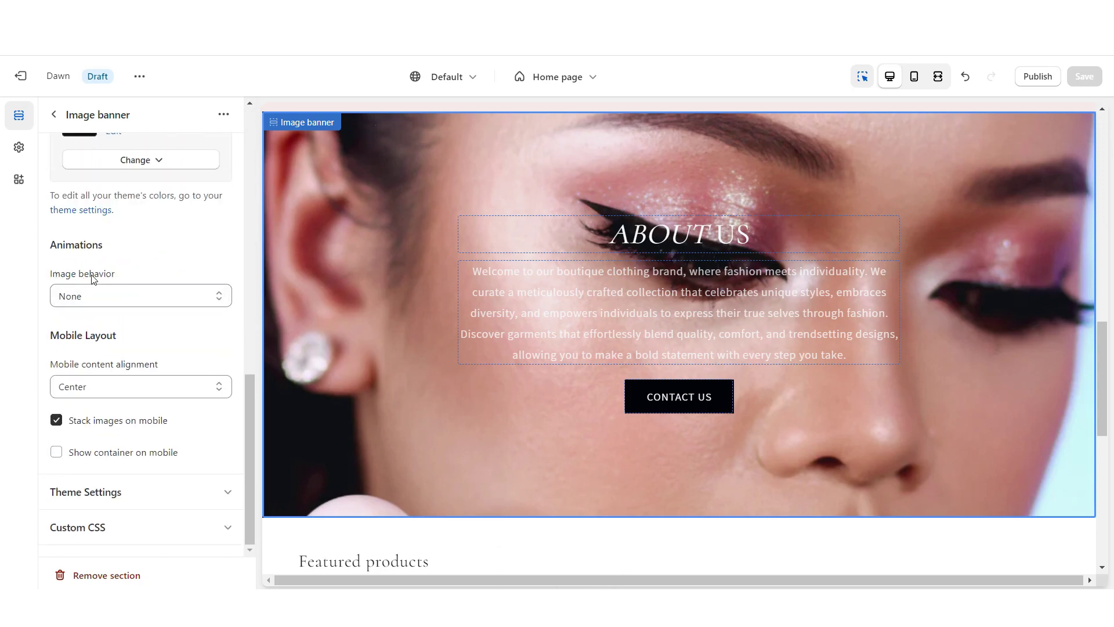
pyautogui.click(90, 295)
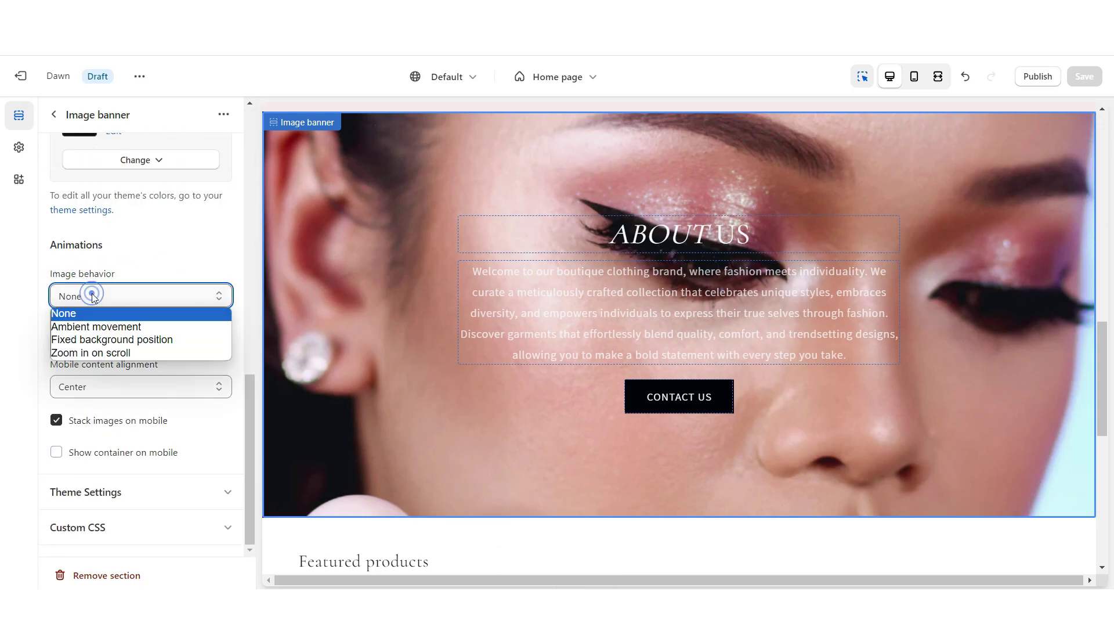
pyautogui.click(108, 340)
pyautogui.scroll(5, 295, 278)
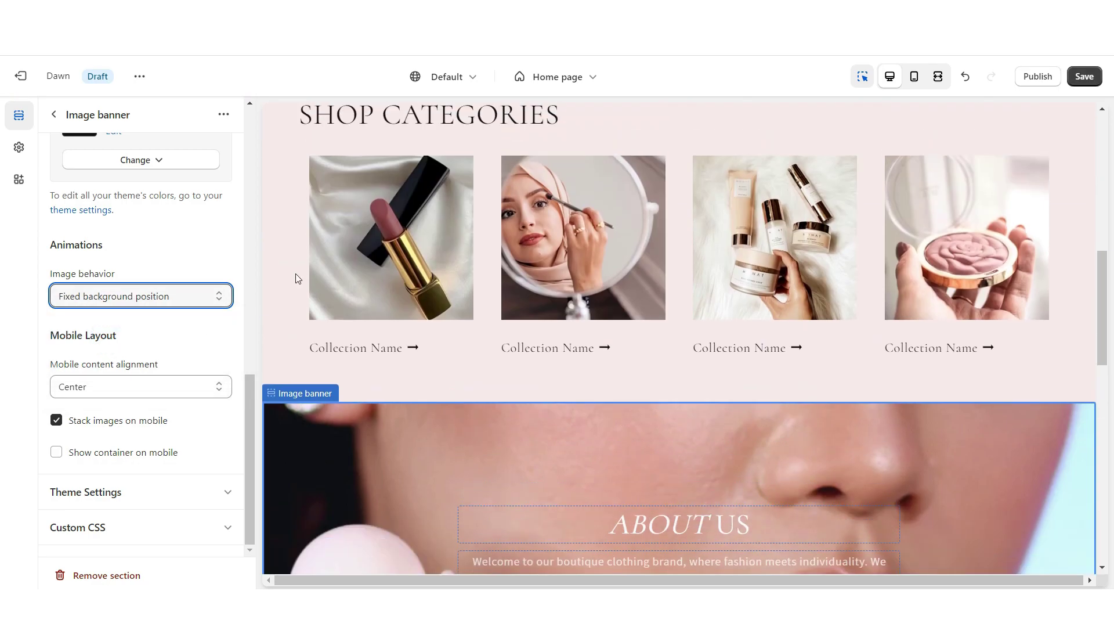